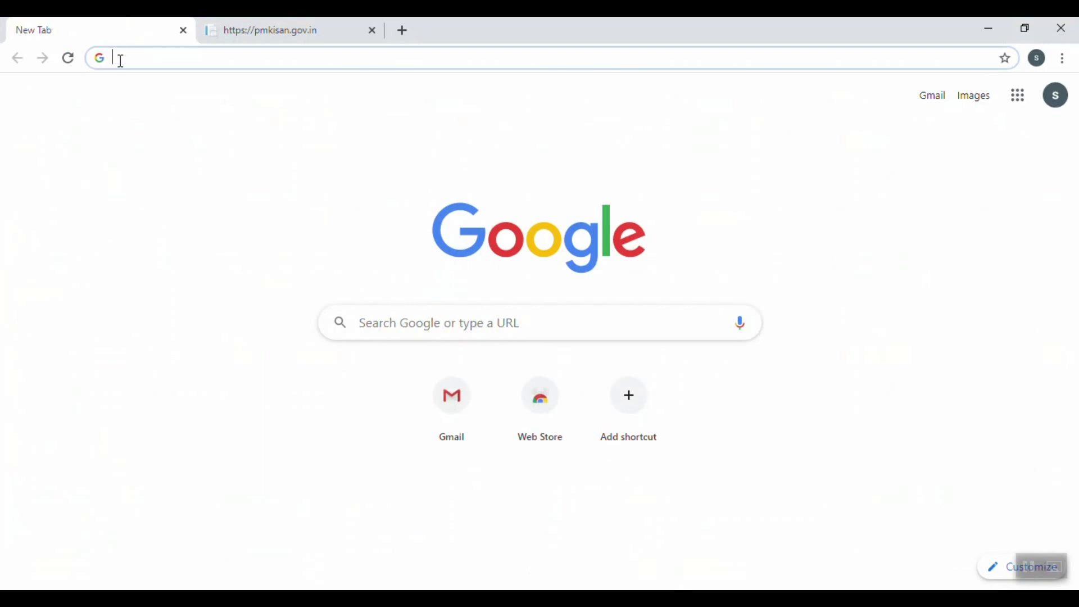
Search the web for "pm kisan" and open the official PM Kisan website, pmkisan.gov.in
{"action": "type", "text": "pm k"}
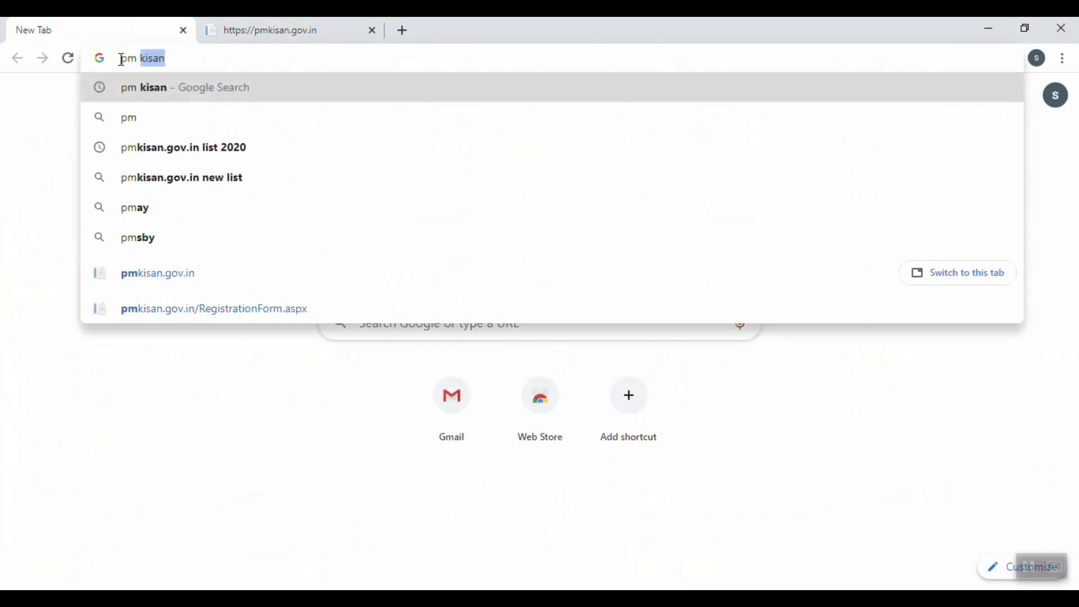
{"action": "type", "text": "isan"}
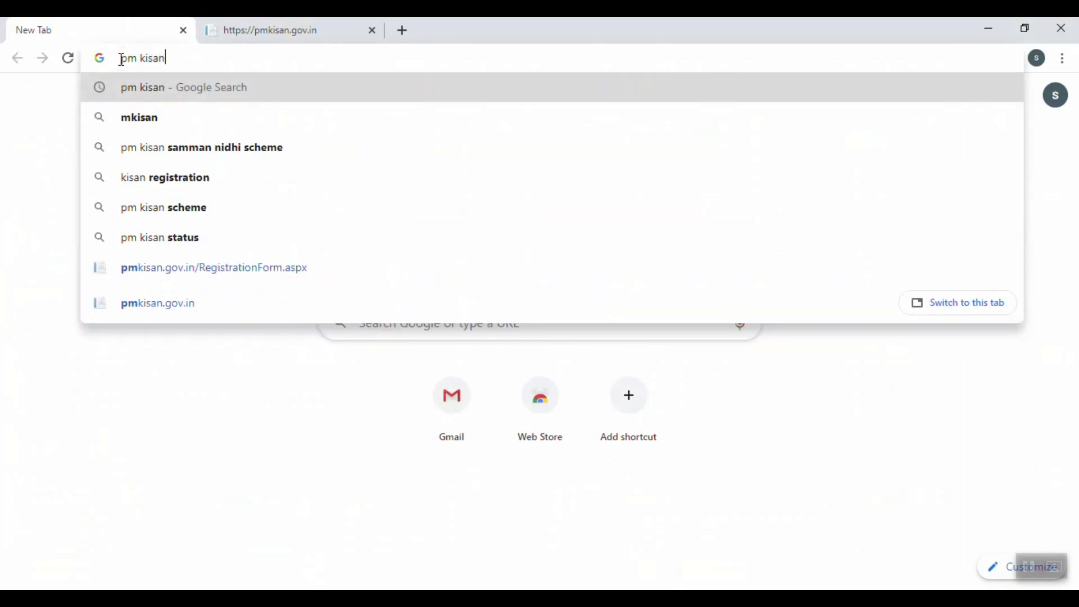
{"action": "key", "text": "Return"}
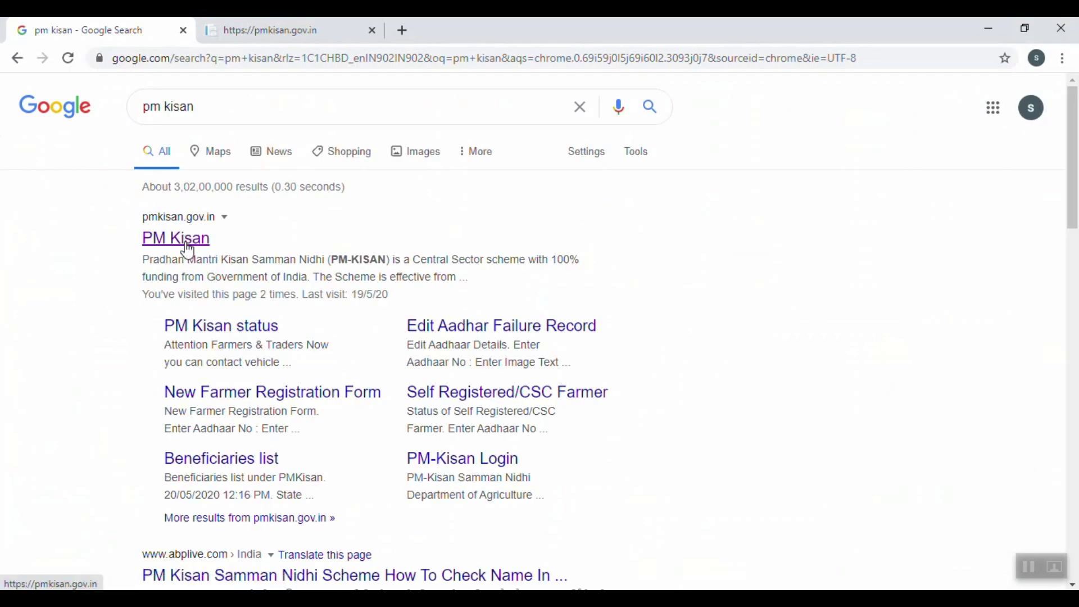
{"action": "left_click", "coordinate": [180, 241]}
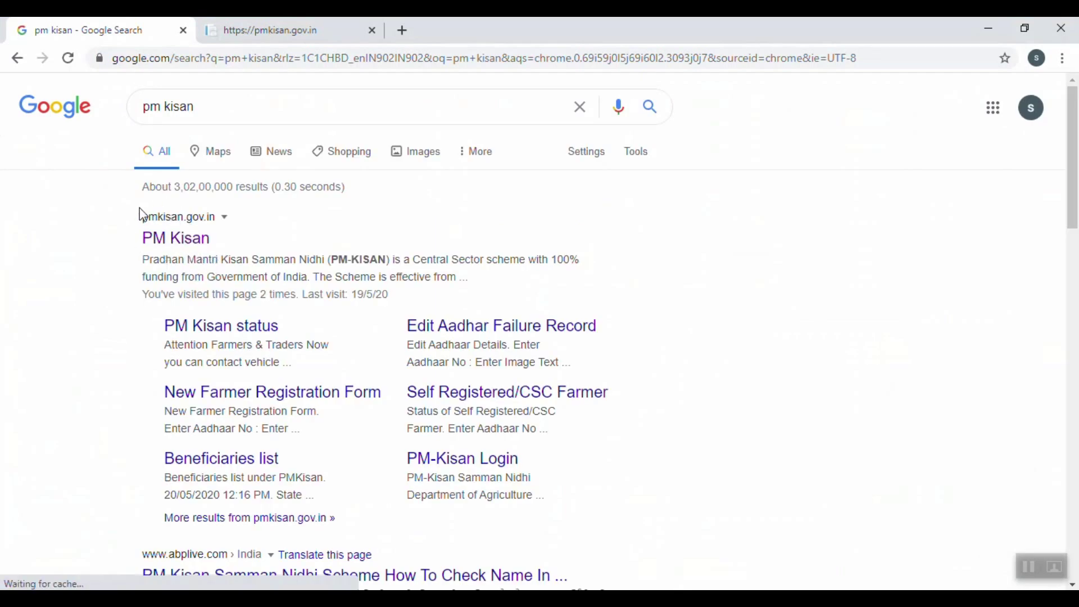
{"action": "left_click", "coordinate": [160, 247]}
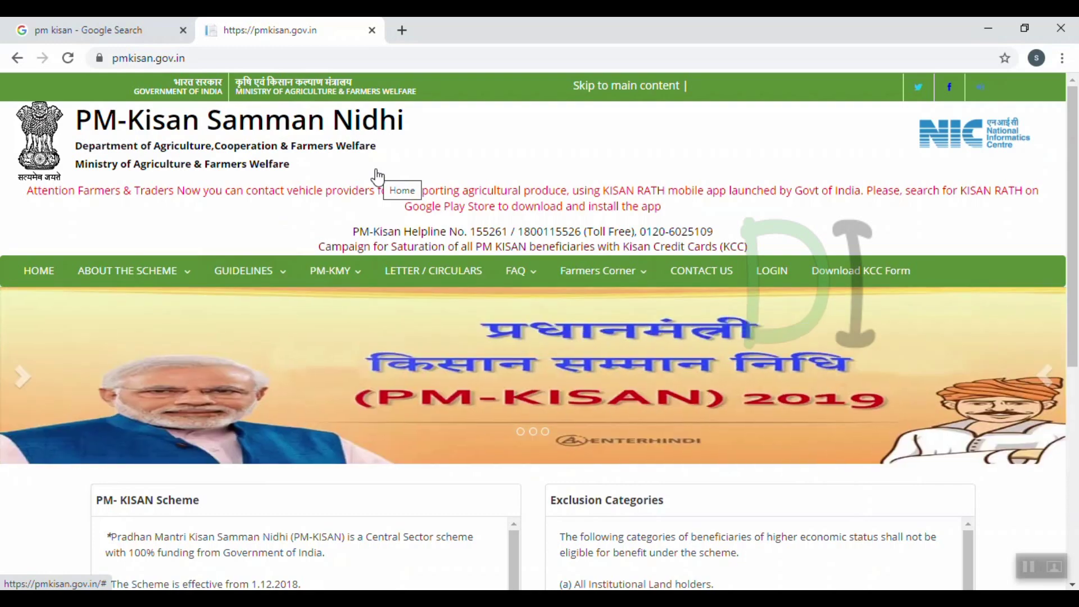
Open the Farmers Corner page for the list of beneficiaries under PMKisan
{"action": "mouse_move", "coordinate": [617, 286]}
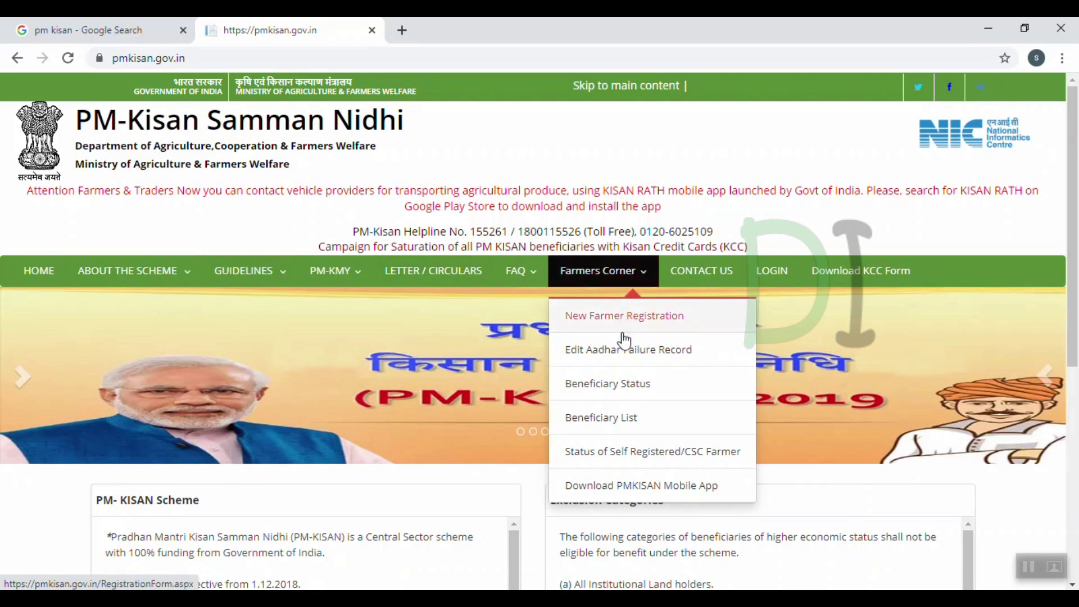
{"action": "left_click", "coordinate": [608, 419]}
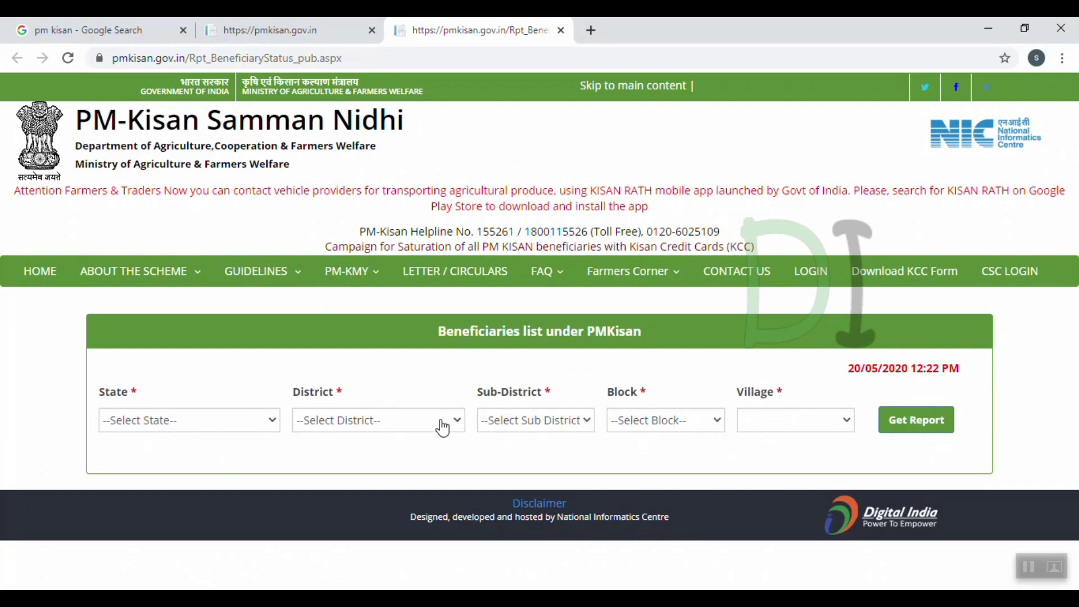
Return to the PM-Kisan home page and look up the Beneficiary Status using the farmer's Aadhaar number
{"action": "left_click", "coordinate": [264, 33]}
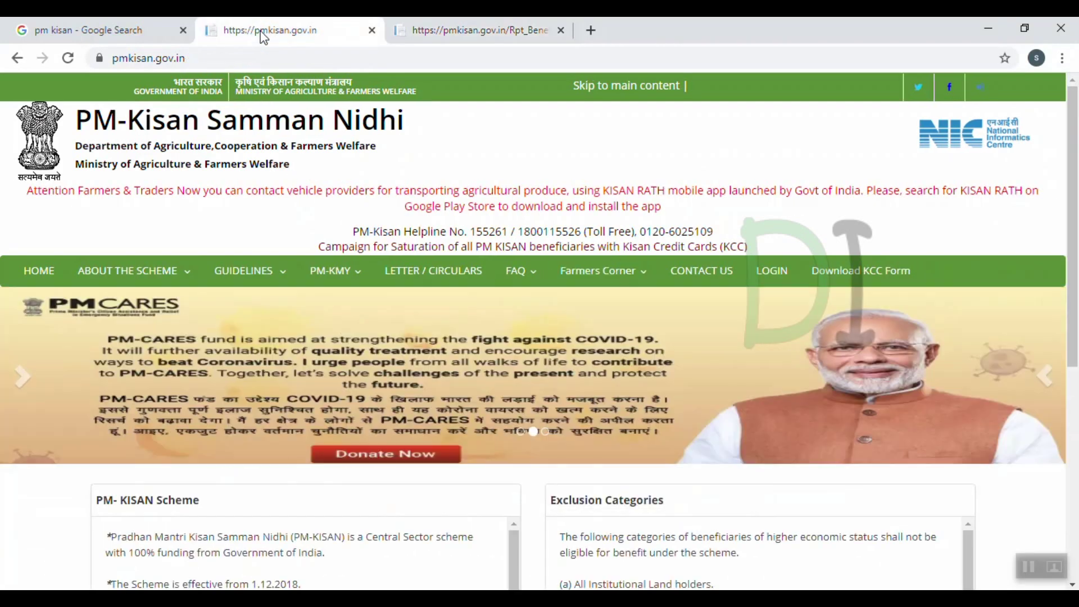
{"action": "mouse_move", "coordinate": [616, 274]}
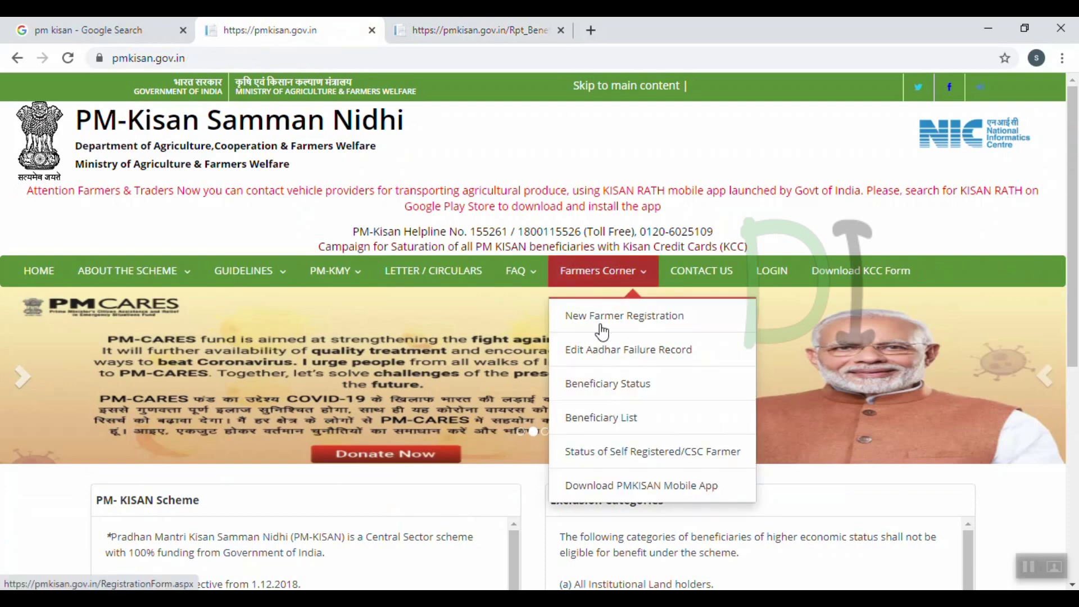
{"action": "left_click", "coordinate": [607, 397]}
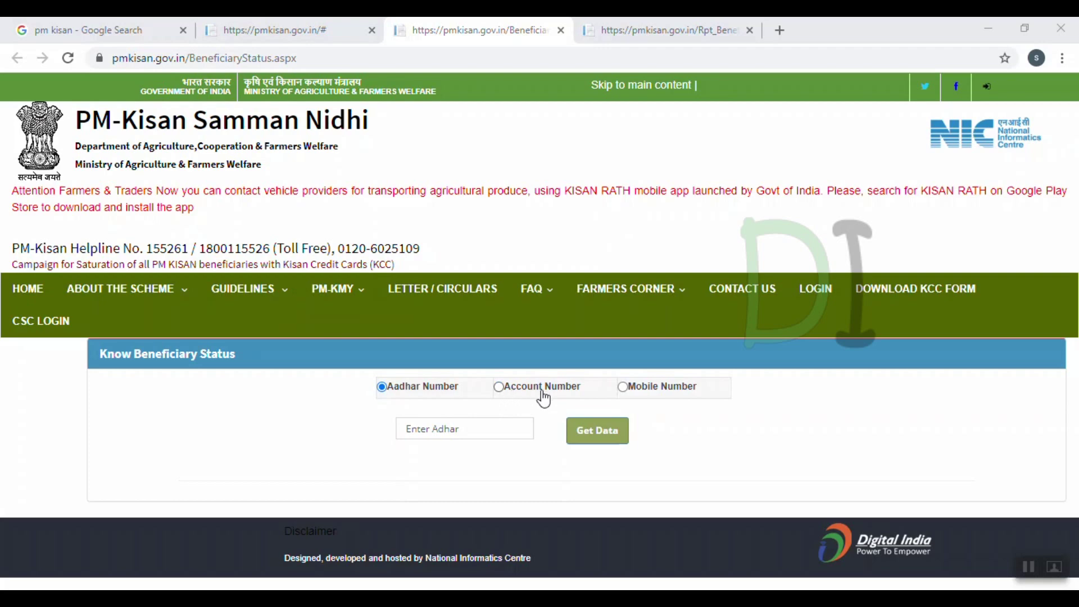
{"action": "left_click", "coordinate": [465, 429]}
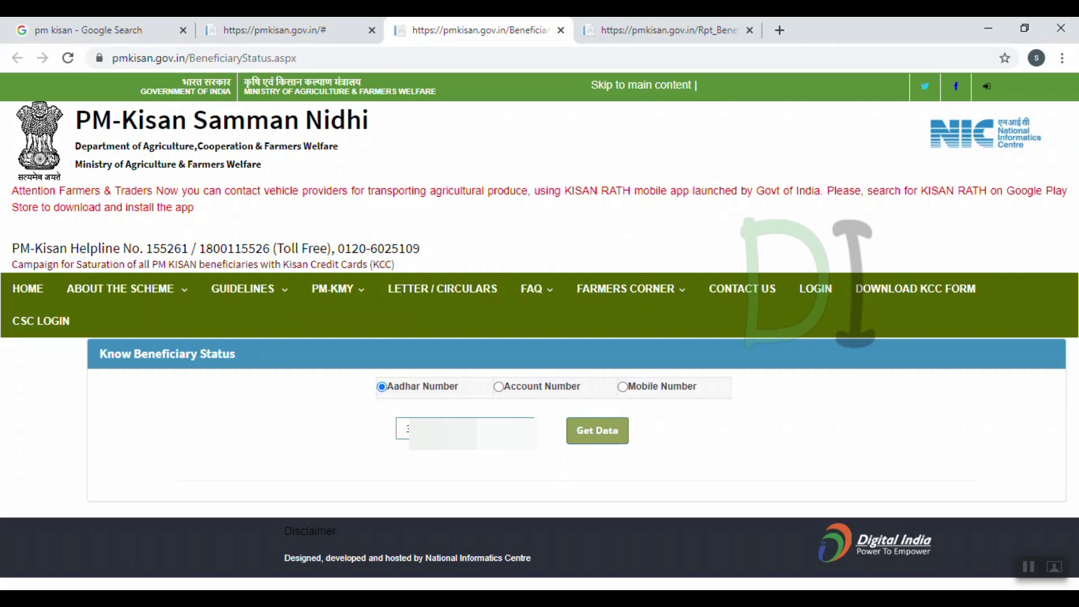
{"action": "left_click", "coordinate": [596, 441]}
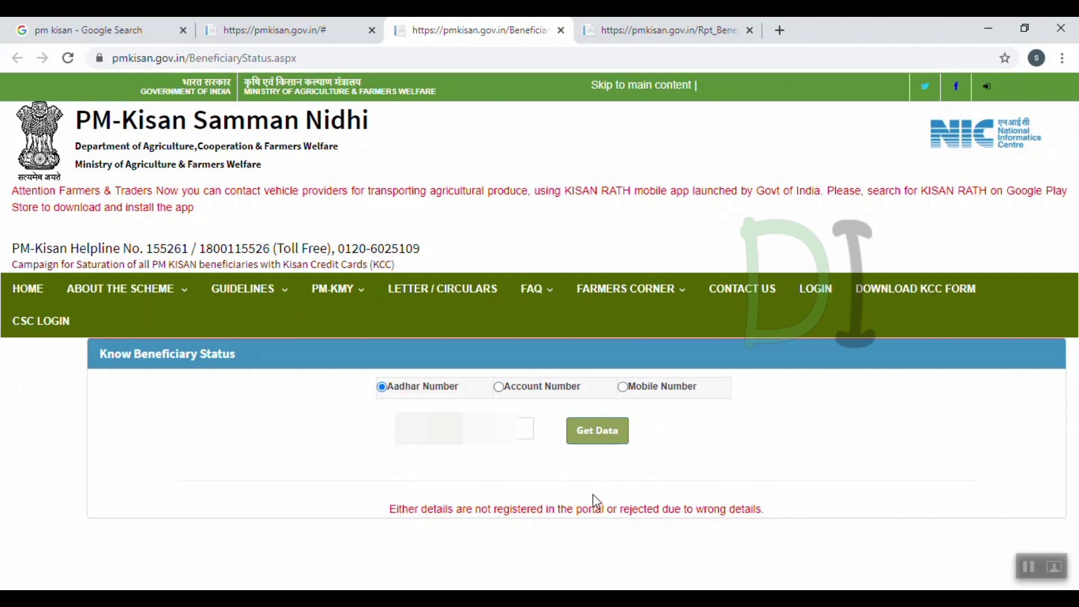
Go back to the PM-Kisan home page and open the New Farmer Registration form from Farmers Corner
{"action": "left_click", "coordinate": [288, 33]}
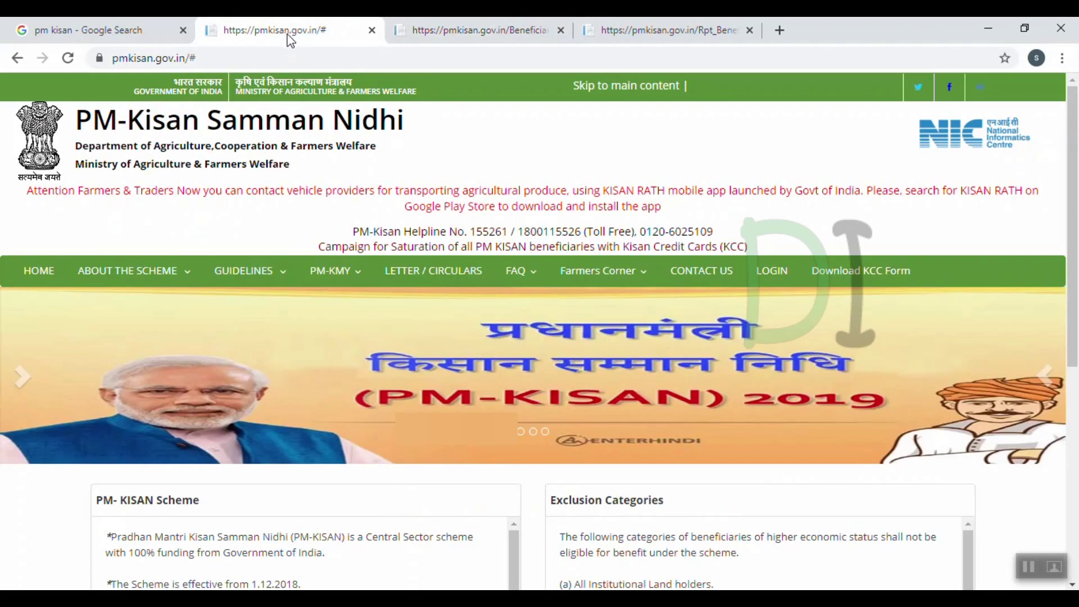
{"action": "mouse_move", "coordinate": [573, 278]}
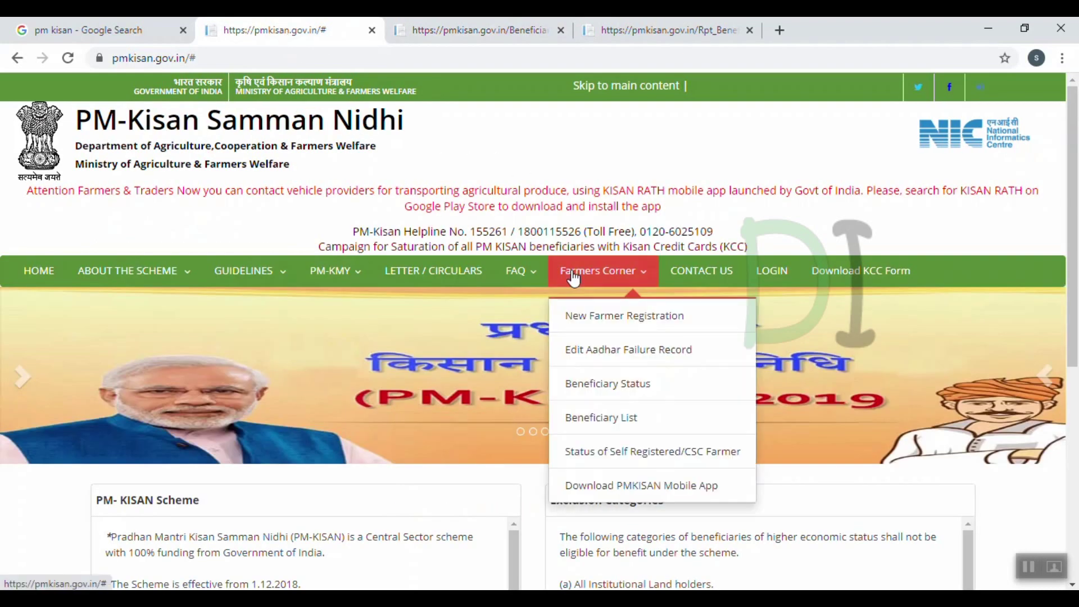
{"action": "left_click", "coordinate": [584, 320]}
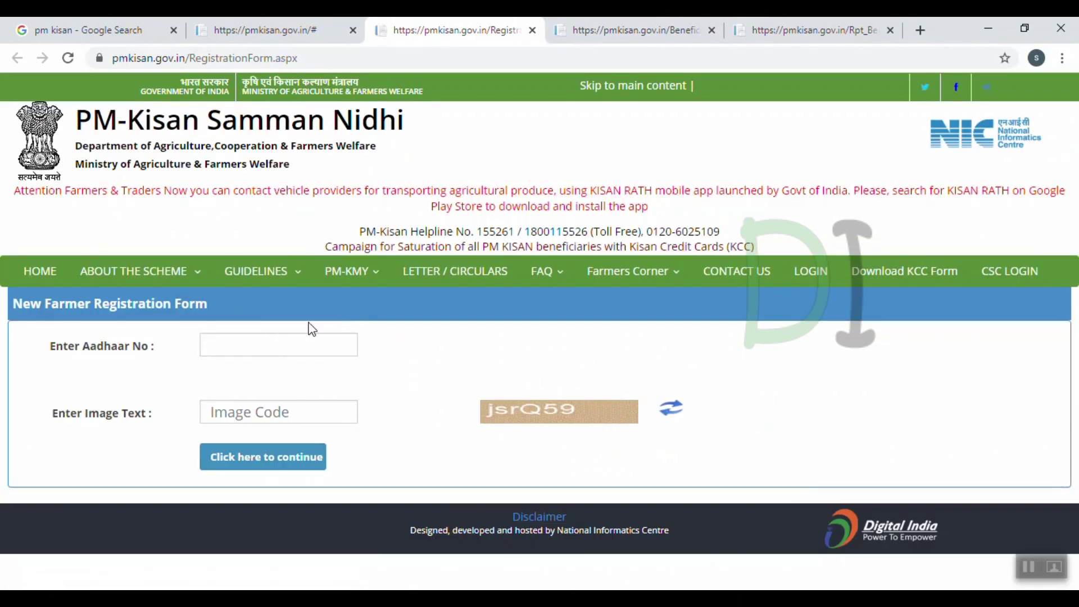
Submit the farmer's Aadhaar number with the captcha image text, and agree to register on the PM-Kisan portal
{"action": "left_click", "coordinate": [293, 339]}
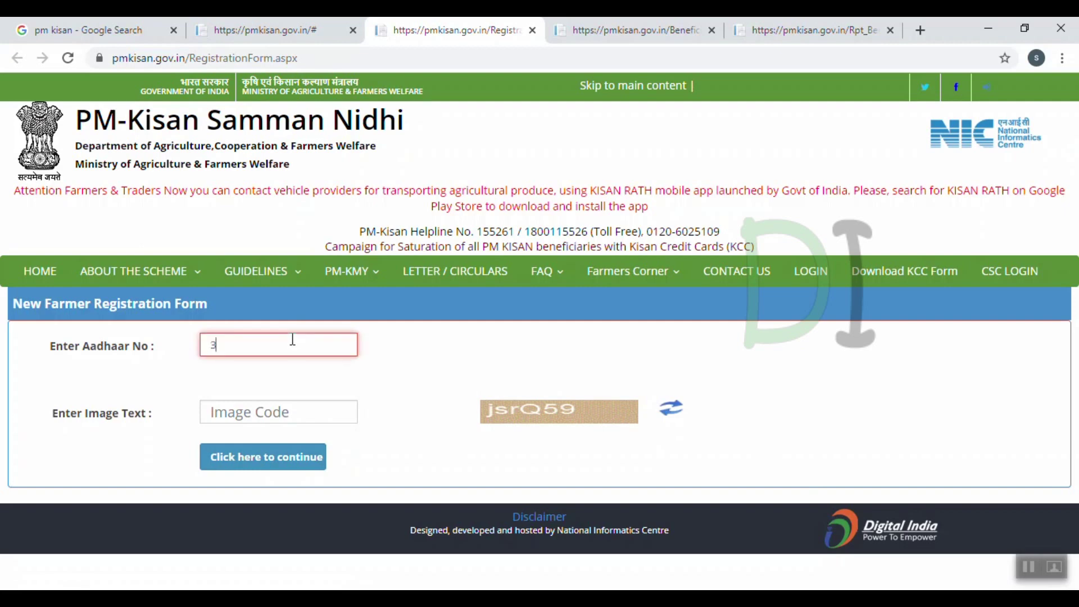
{"action": "type", "text": "3"}
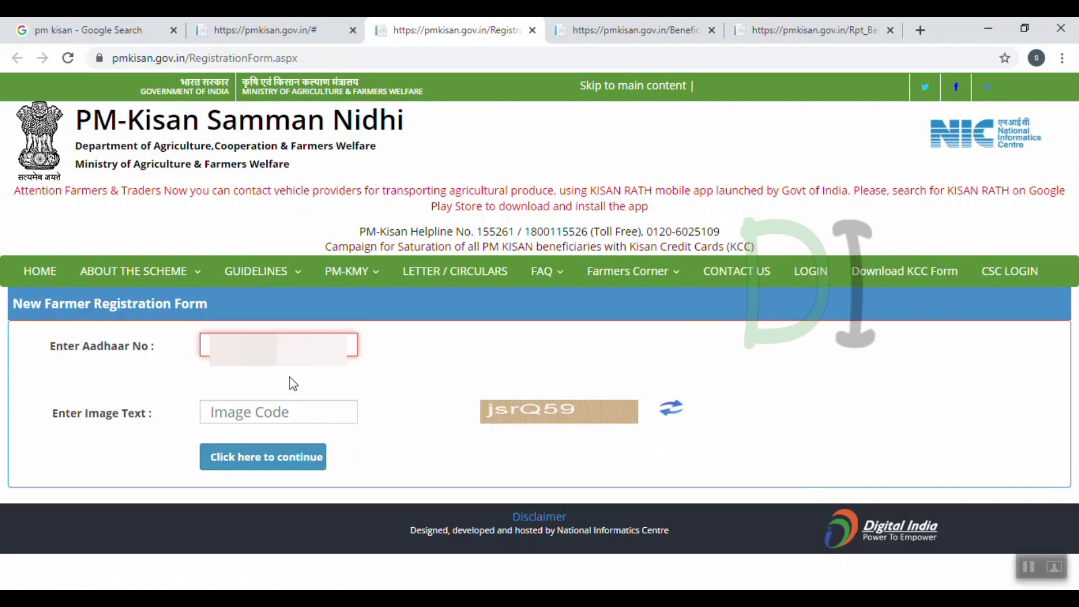
{"action": "left_click", "coordinate": [280, 408]}
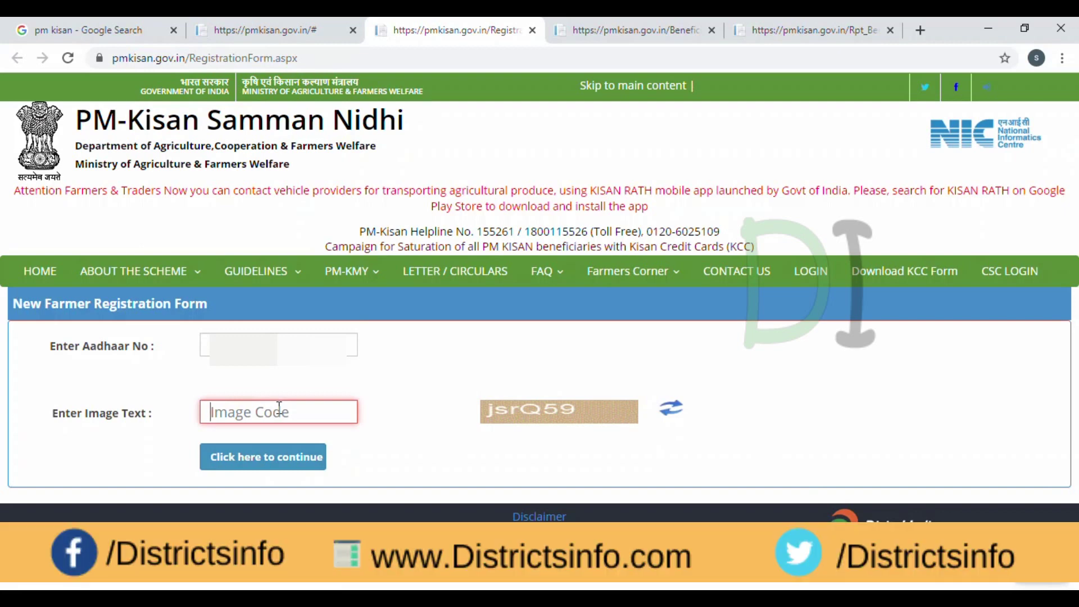
{"action": "type", "text": "jsrQ5"}
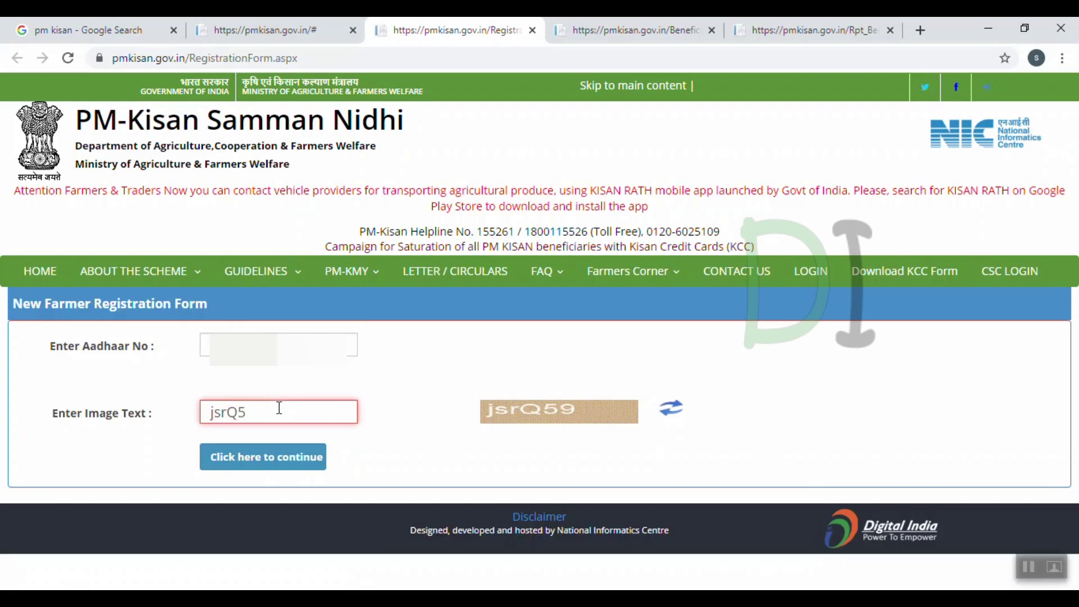
{"action": "type", "text": "9"}
{"action": "left_click", "coordinate": [238, 460]}
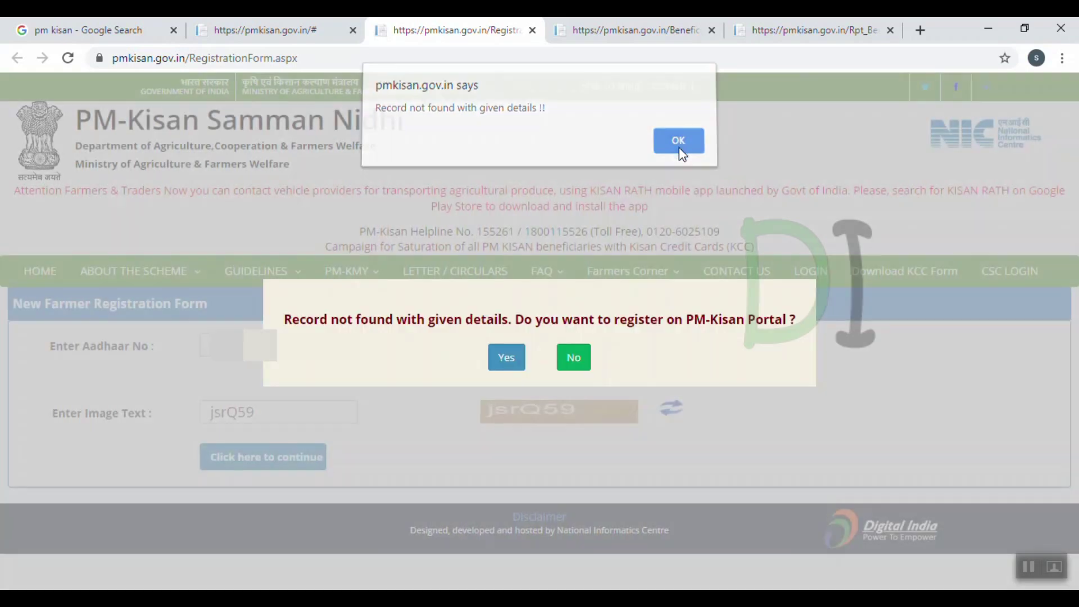
{"action": "left_click", "coordinate": [681, 150]}
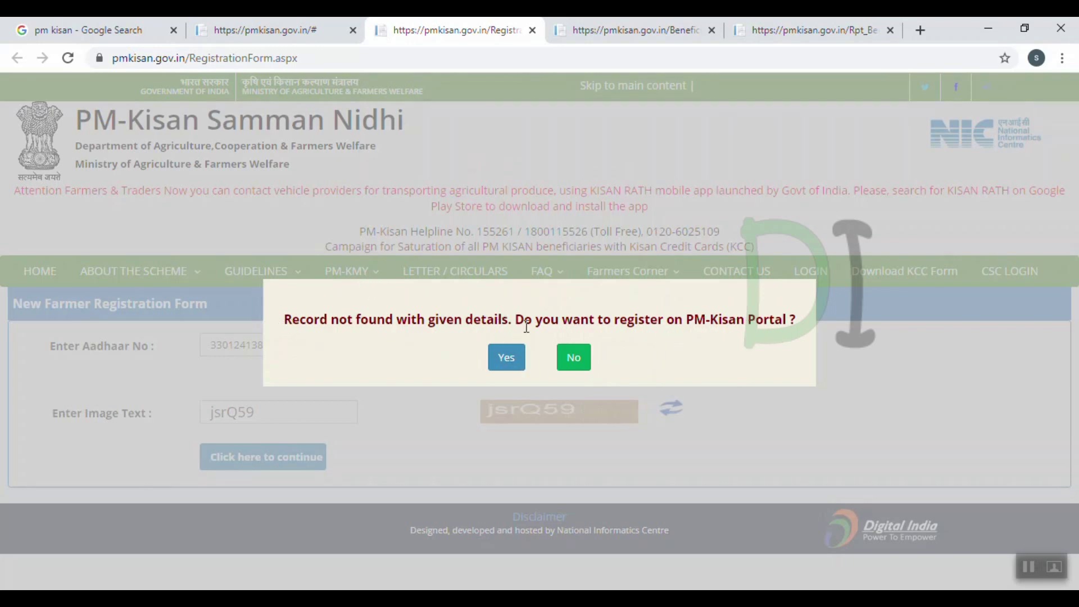
{"action": "left_click", "coordinate": [504, 365]}
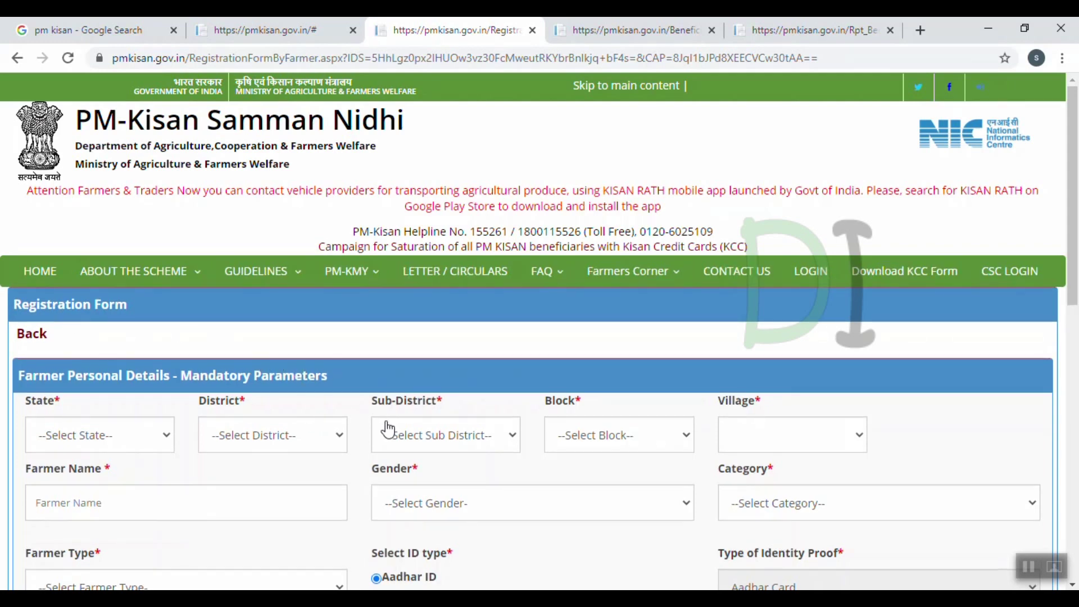
Review the registration form's fields and set the farmer's state to TELANGANA and district to MEDAK
{"action": "scroll", "coordinate": [462, 418], "scroll_direction": "down", "scroll_amount": 7}
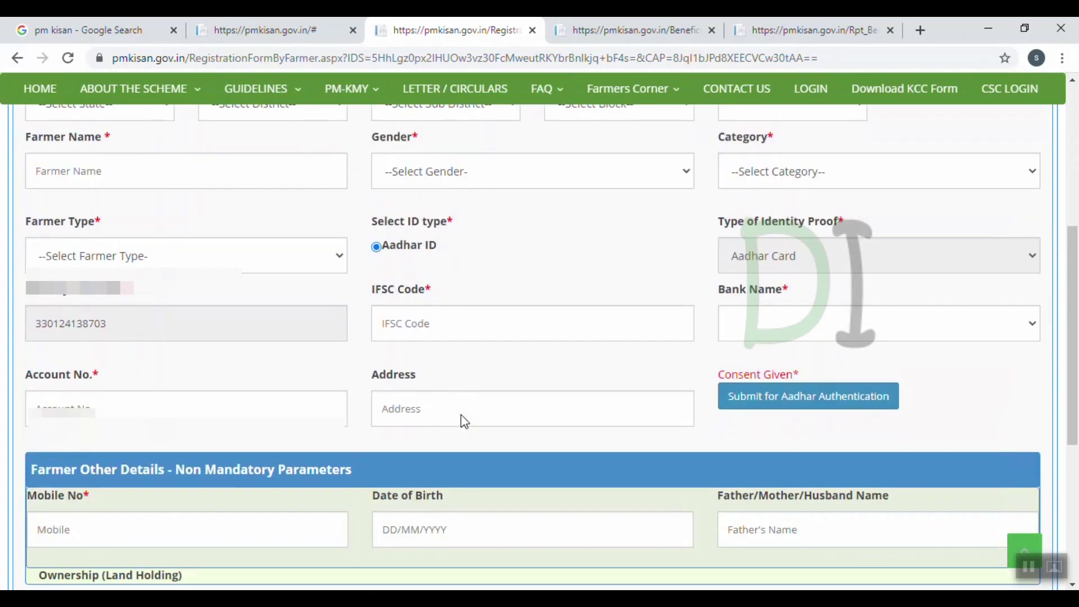
{"action": "scroll", "coordinate": [463, 421], "scroll_direction": "down", "scroll_amount": 4}
{"action": "scroll", "coordinate": [464, 421], "scroll_direction": "up", "scroll_amount": 11}
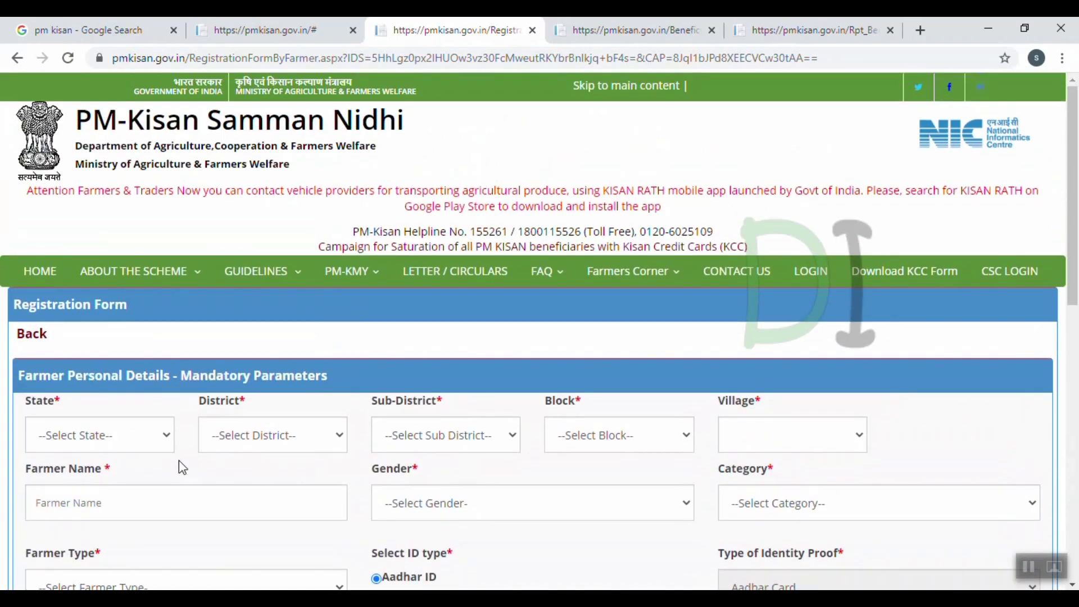
{"action": "left_click", "coordinate": [163, 441]}
{"action": "scroll", "coordinate": [84, 337], "scroll_direction": "down", "scroll_amount": 6}
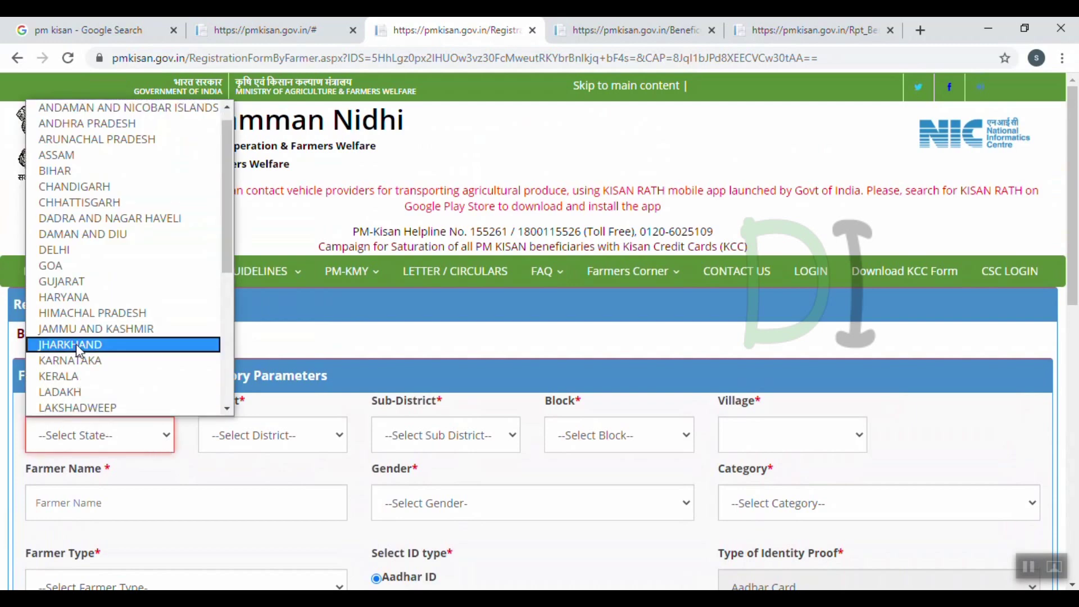
{"action": "left_click", "coordinate": [87, 345]}
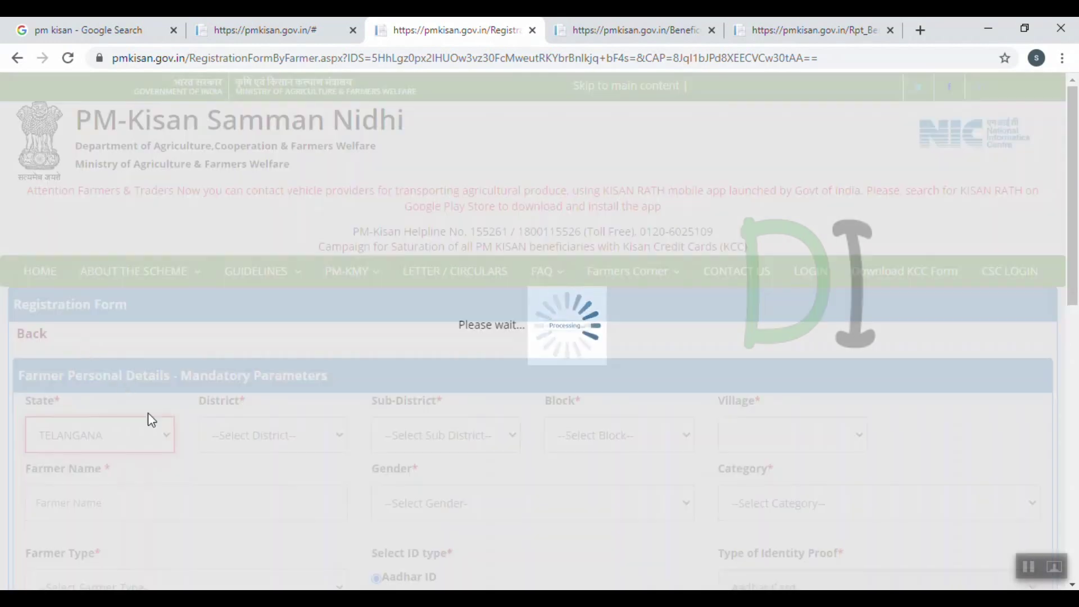
{"action": "left_click", "coordinate": [239, 446]}
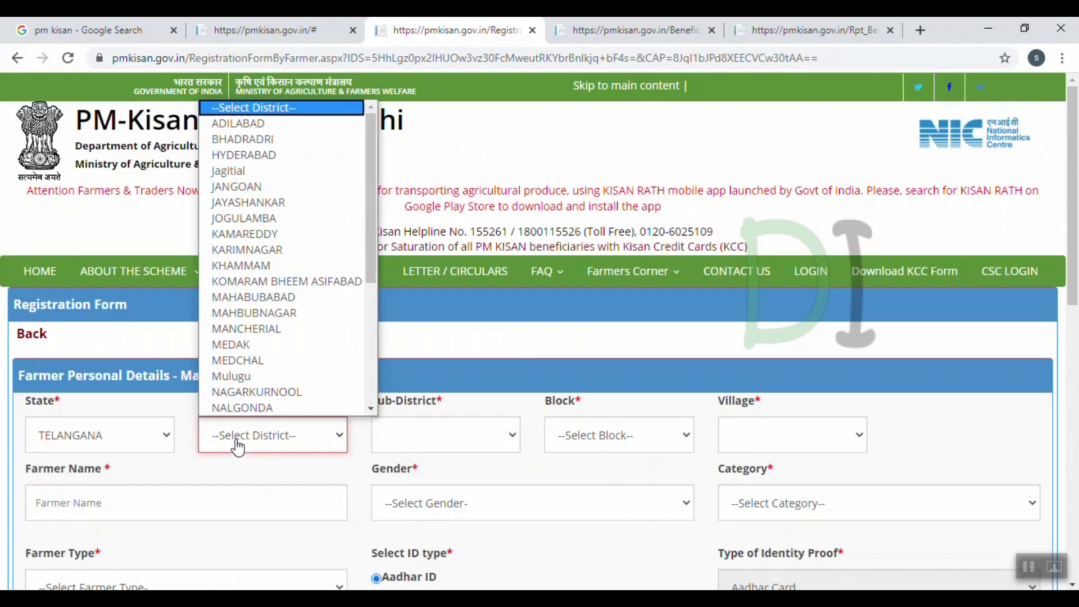
{"action": "left_click", "coordinate": [241, 354]}
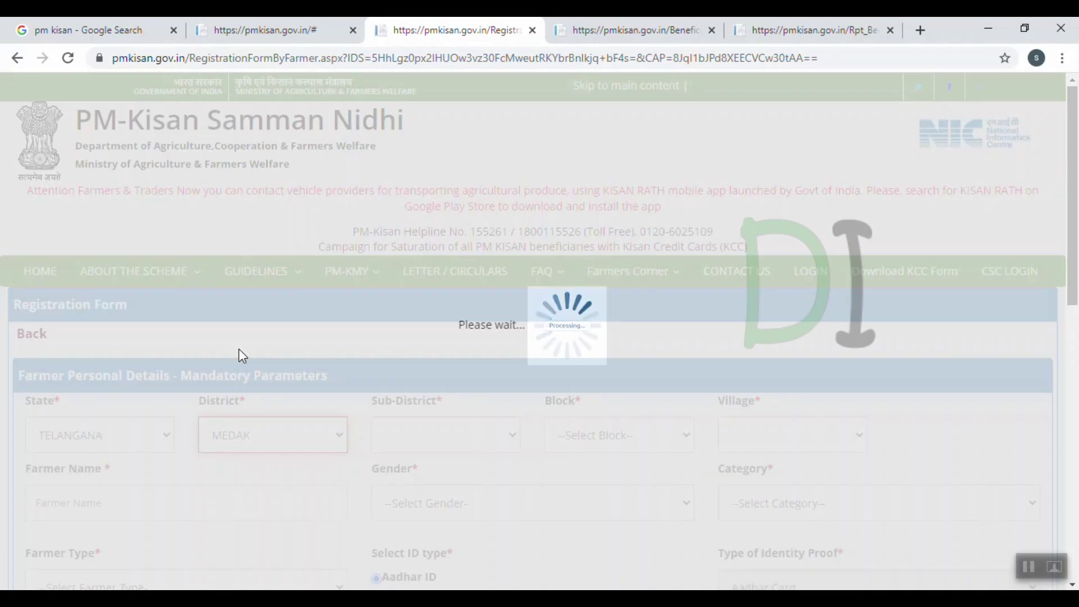
Set the sub-district to Medak, the block to PAPANNAPET and the village to Pashapur - (572923)
{"action": "left_click", "coordinate": [395, 440]}
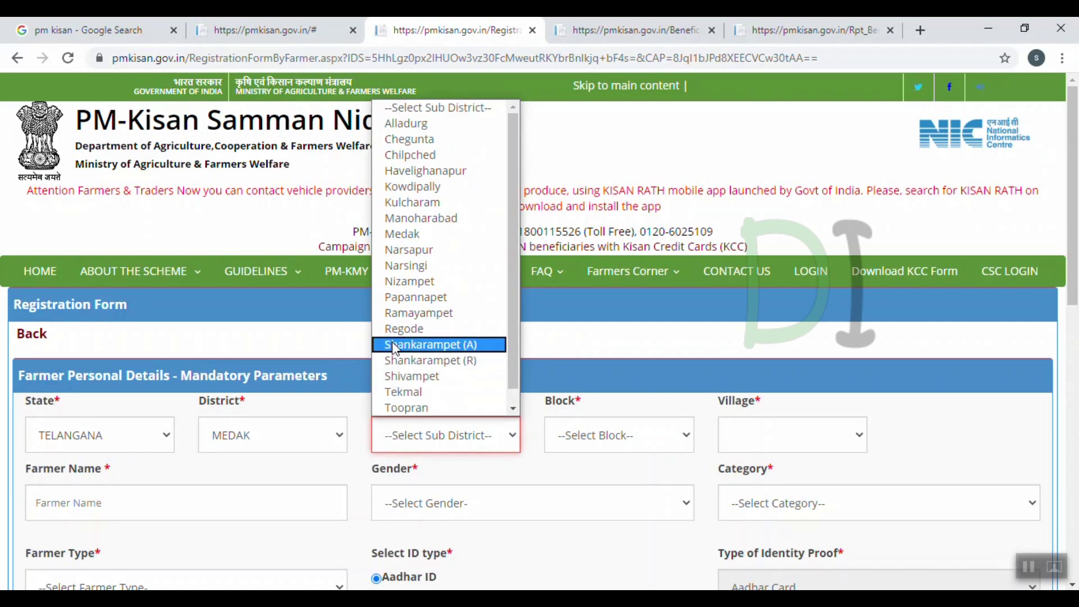
{"action": "left_click", "coordinate": [410, 240]}
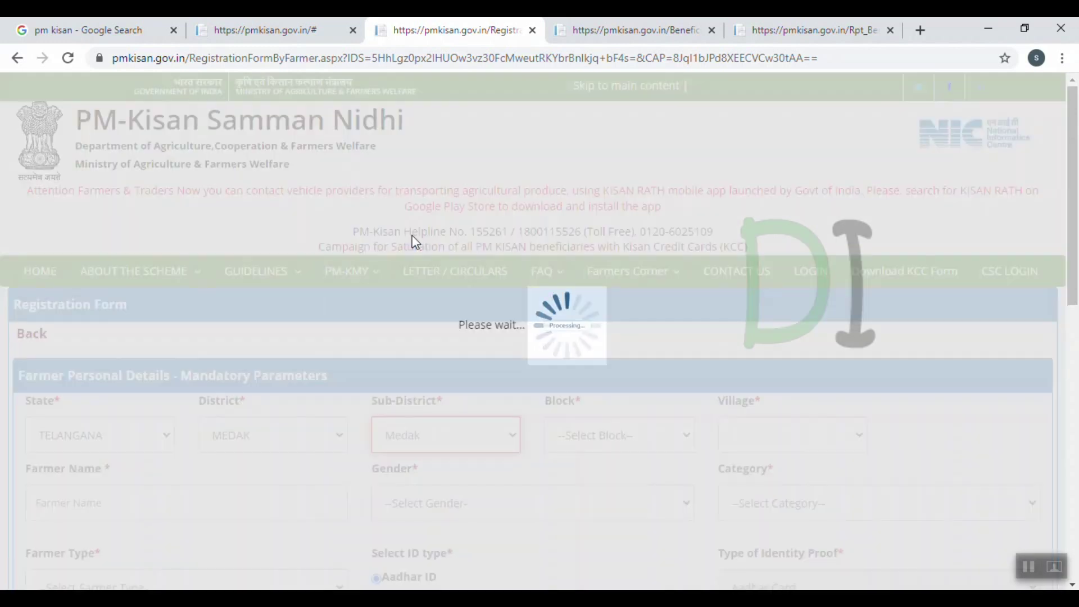
{"action": "left_click", "coordinate": [607, 437]}
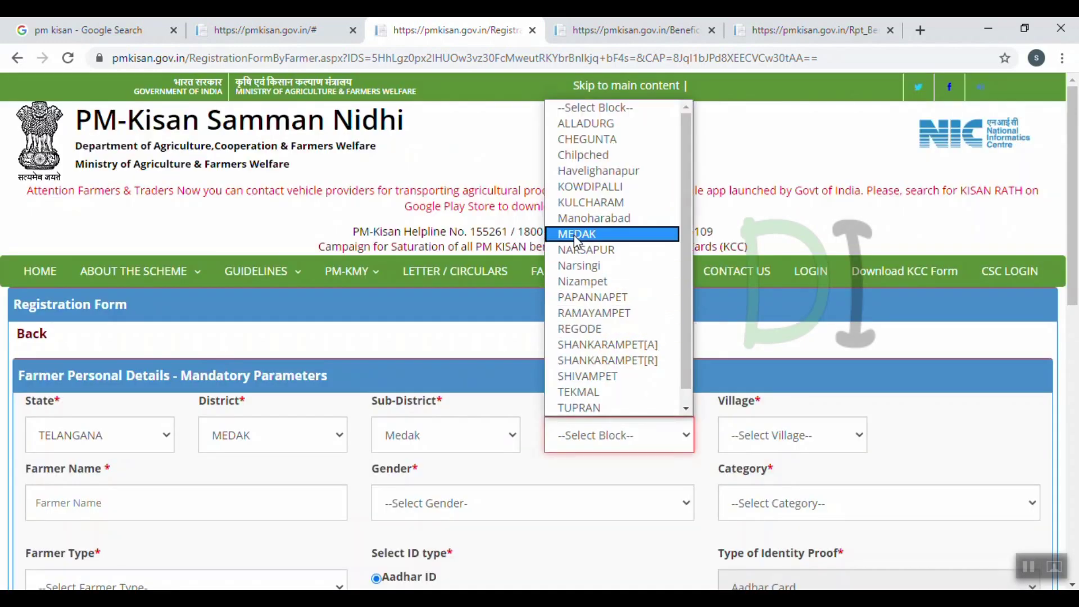
{"action": "left_click", "coordinate": [592, 296]}
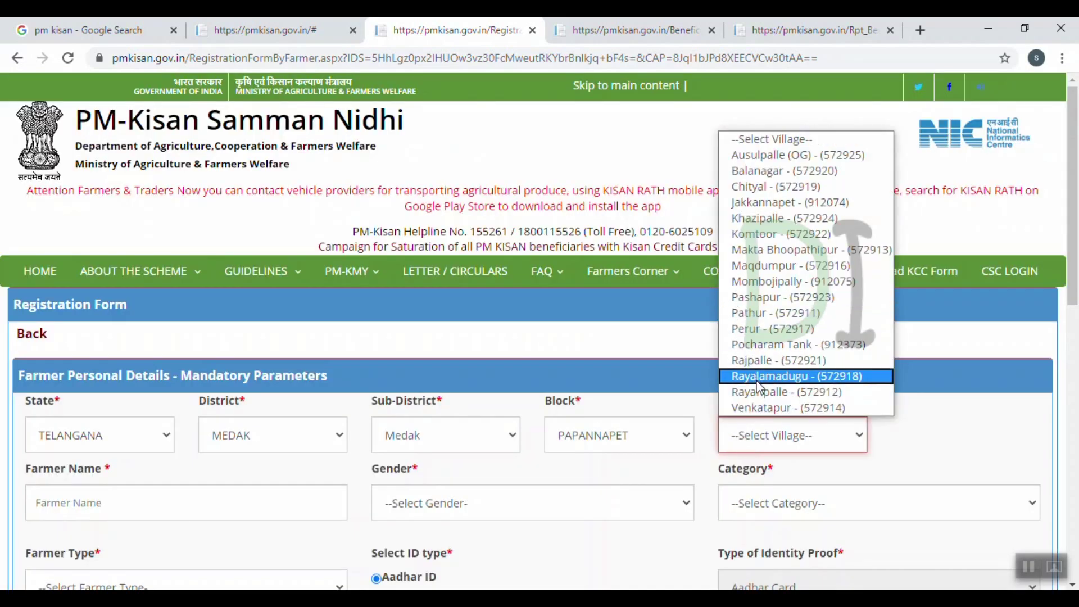
{"action": "left_click", "coordinate": [754, 298]}
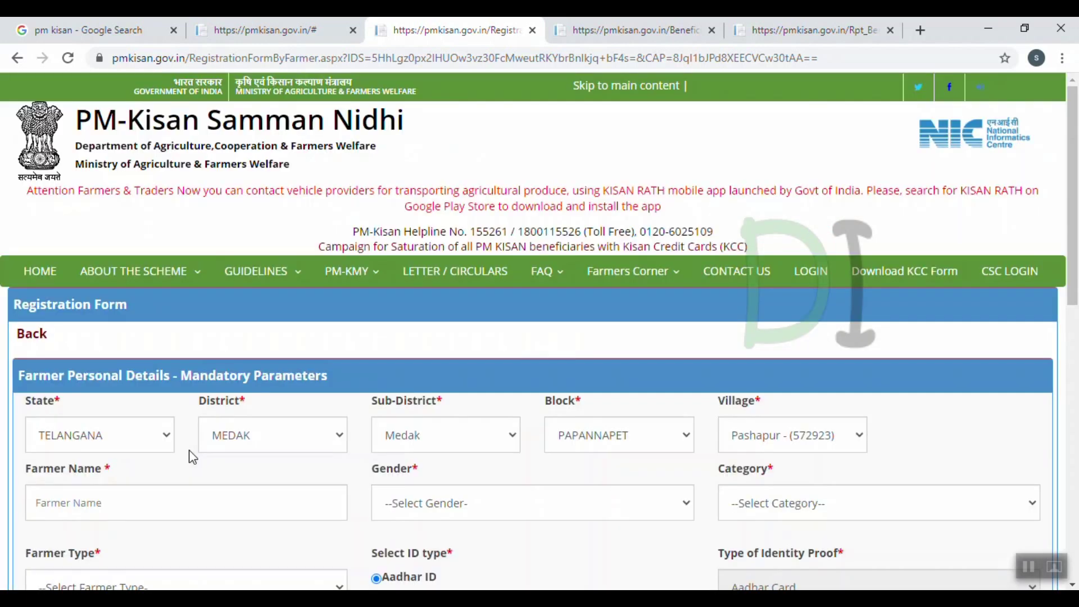
Fill in the farmer's full name in the mandatory personal details
{"action": "scroll", "coordinate": [138, 520], "scroll_direction": "down", "scroll_amount": 3}
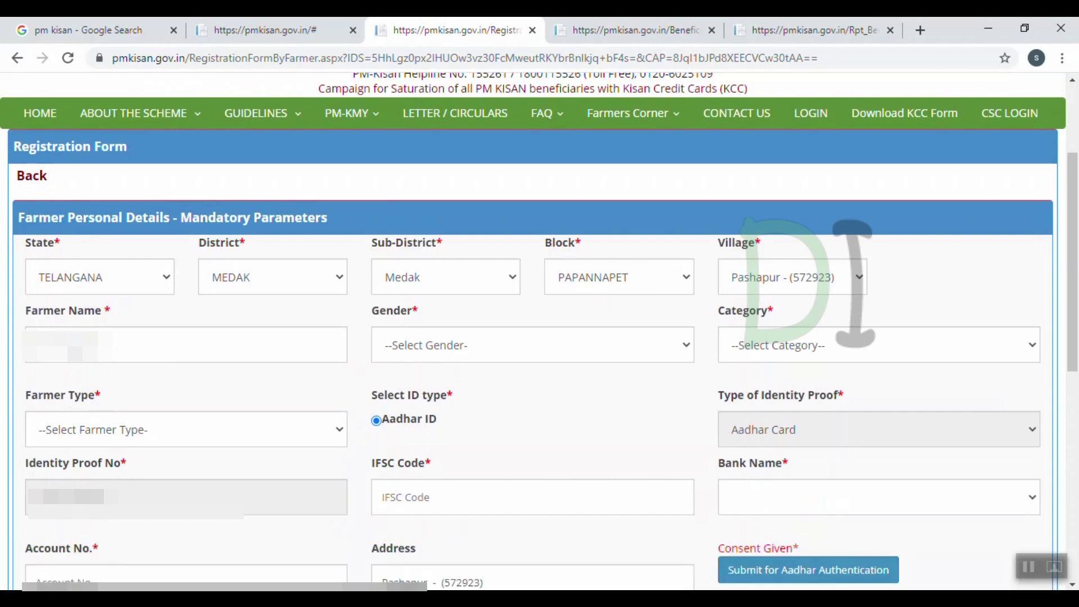
{"action": "left_click", "coordinate": [186, 344]}
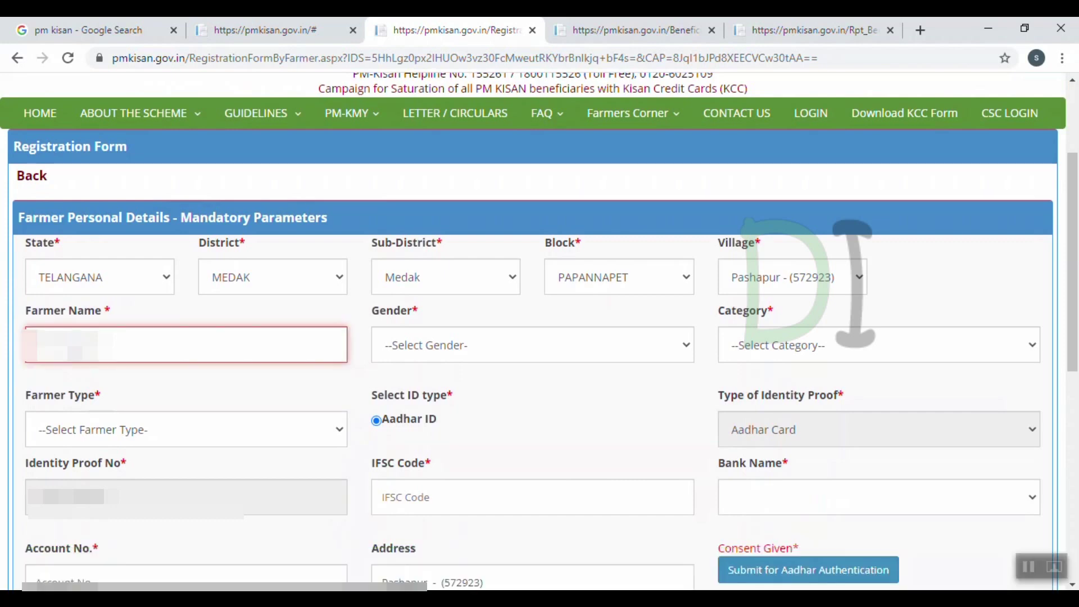
Finish entering the farmer's full name and set the gender to Female
{"action": "type", "text": "*************"}
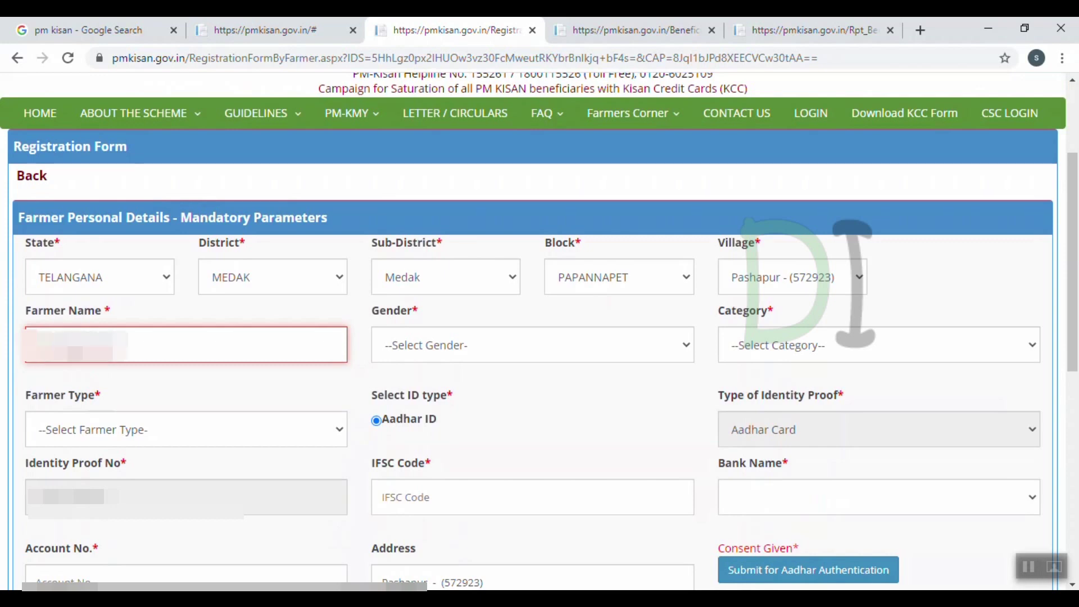
{"action": "type", "text": "**"}
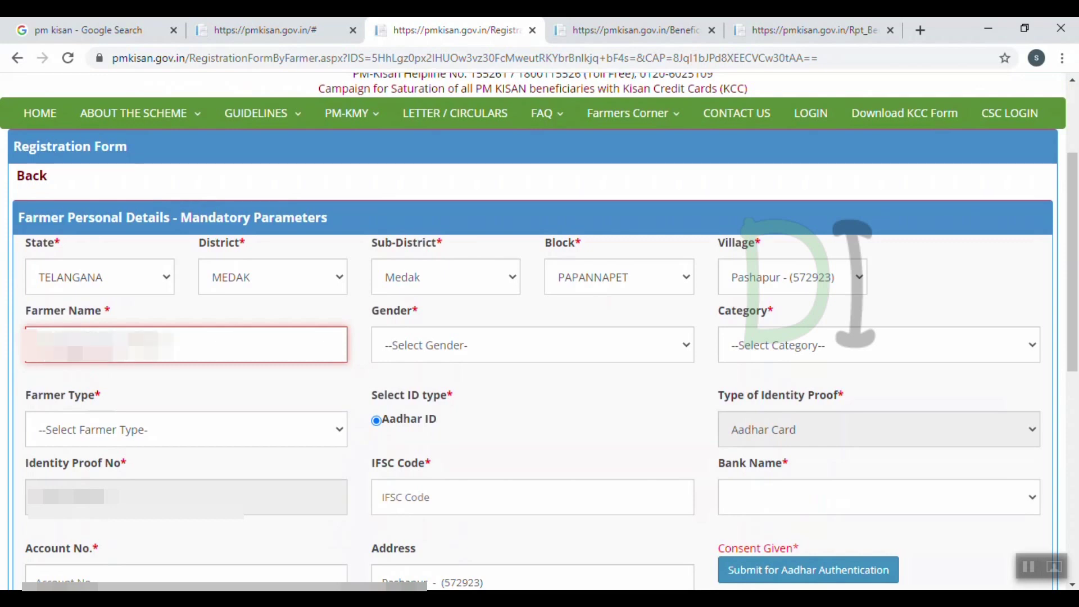
{"action": "type", "text": "**"}
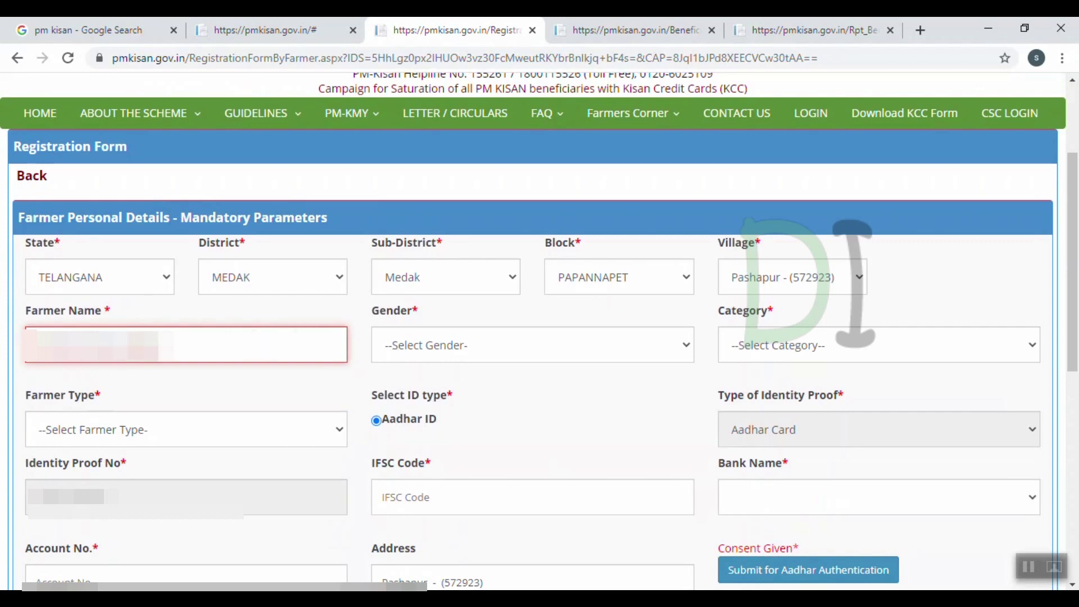
{"action": "left_click", "coordinate": [437, 358]}
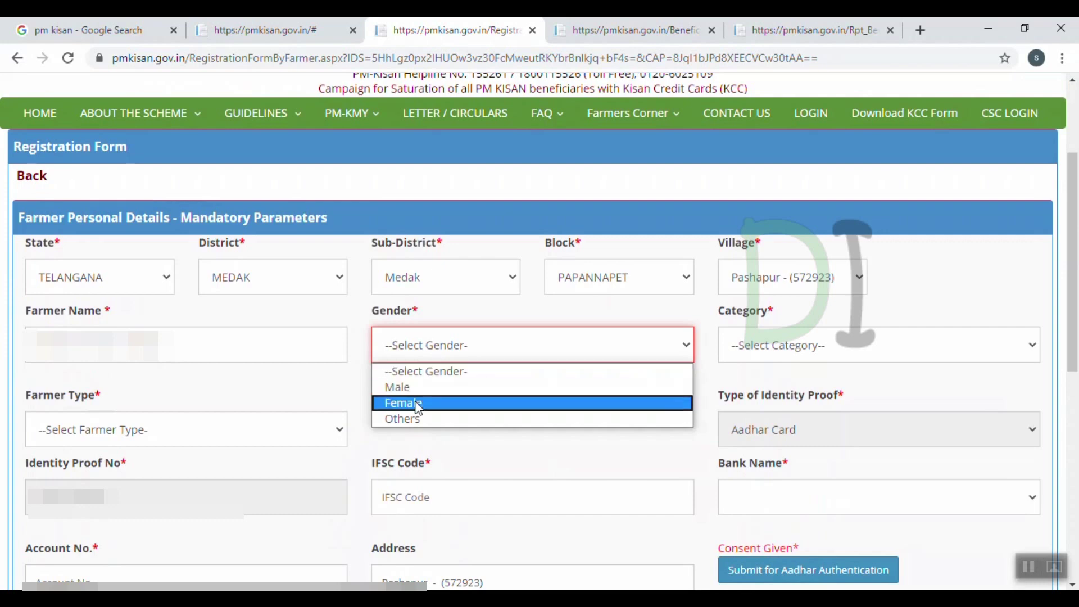
{"action": "left_click", "coordinate": [417, 401]}
Set the farmer's category to General/Others and the farmer type to Small (1-2Ha)
{"action": "left_click", "coordinate": [771, 353]}
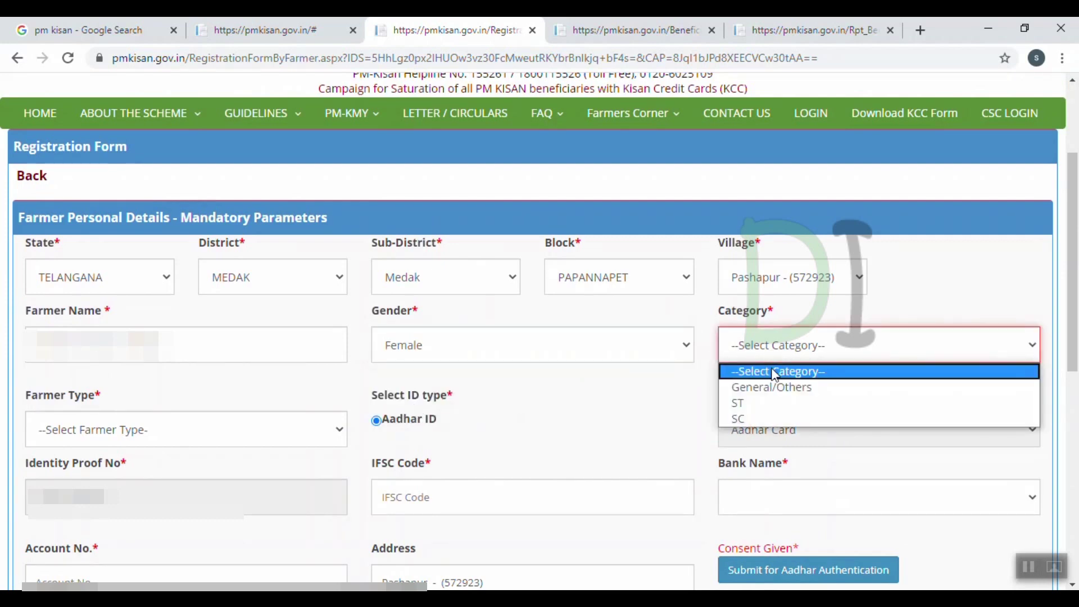
{"action": "left_click", "coordinate": [750, 388]}
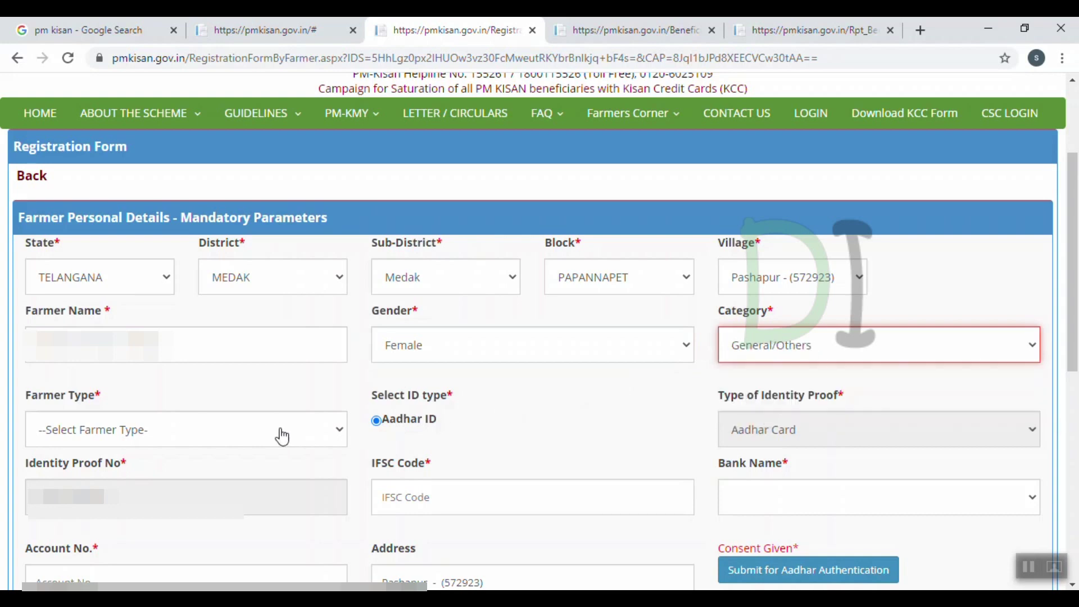
{"action": "left_click", "coordinate": [215, 430]}
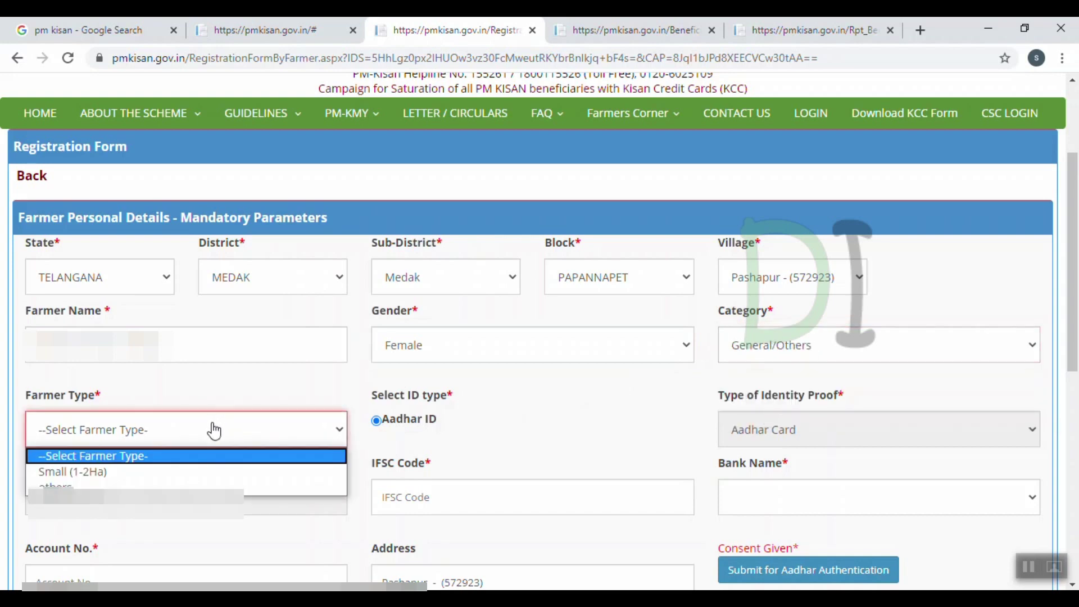
{"action": "left_click", "coordinate": [109, 472]}
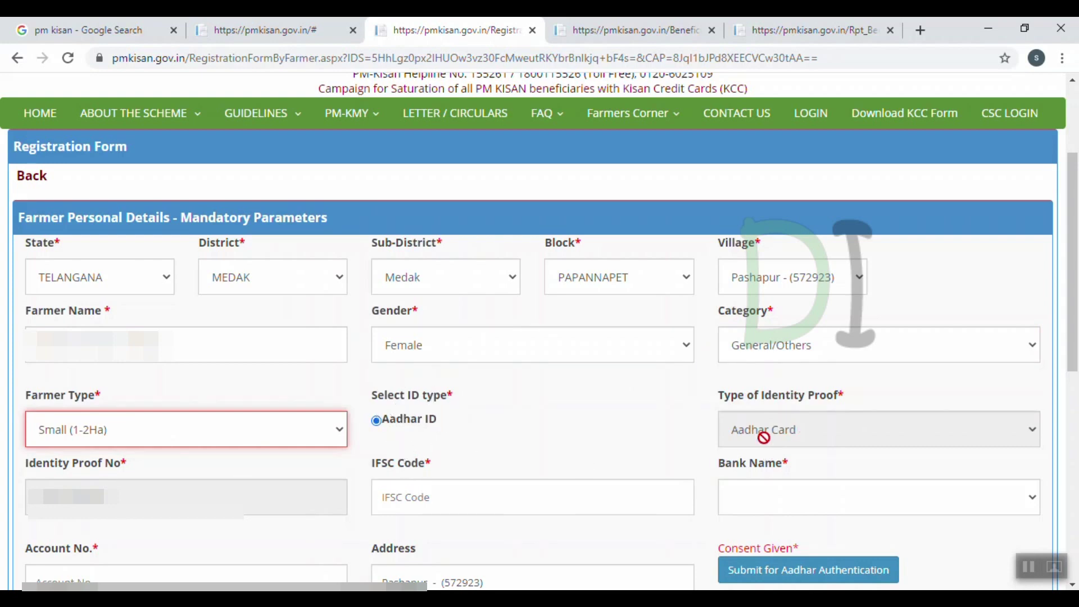
Examine the IFSC code, bank name and account number fields, plus the mobile, date of birth and father/mother/husband name fields
{"action": "scroll", "coordinate": [459, 402], "scroll_direction": "down", "scroll_amount": 3}
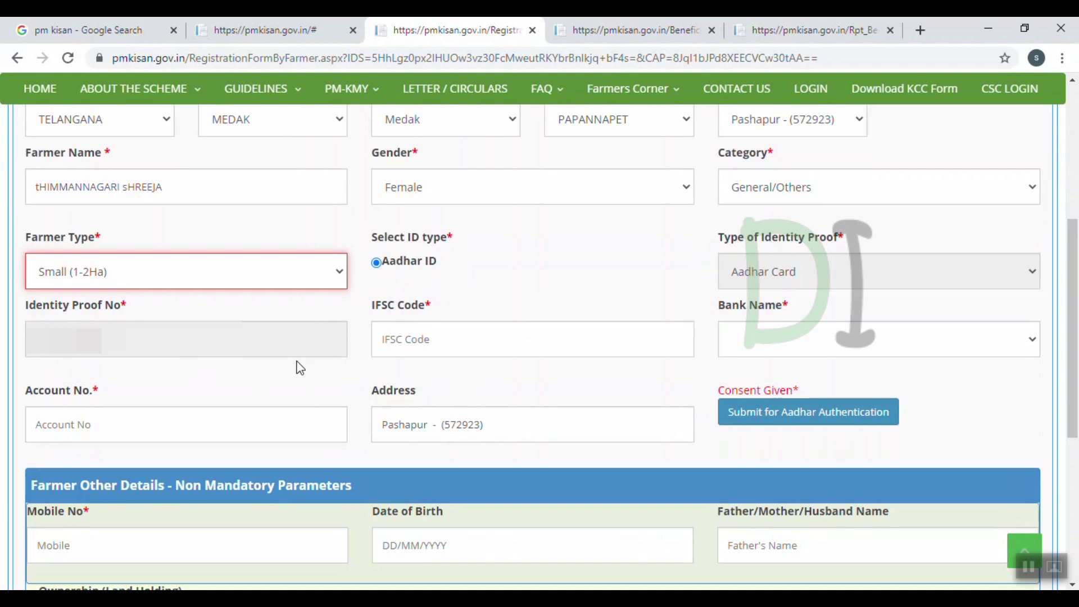
{"action": "left_click", "coordinate": [438, 342]}
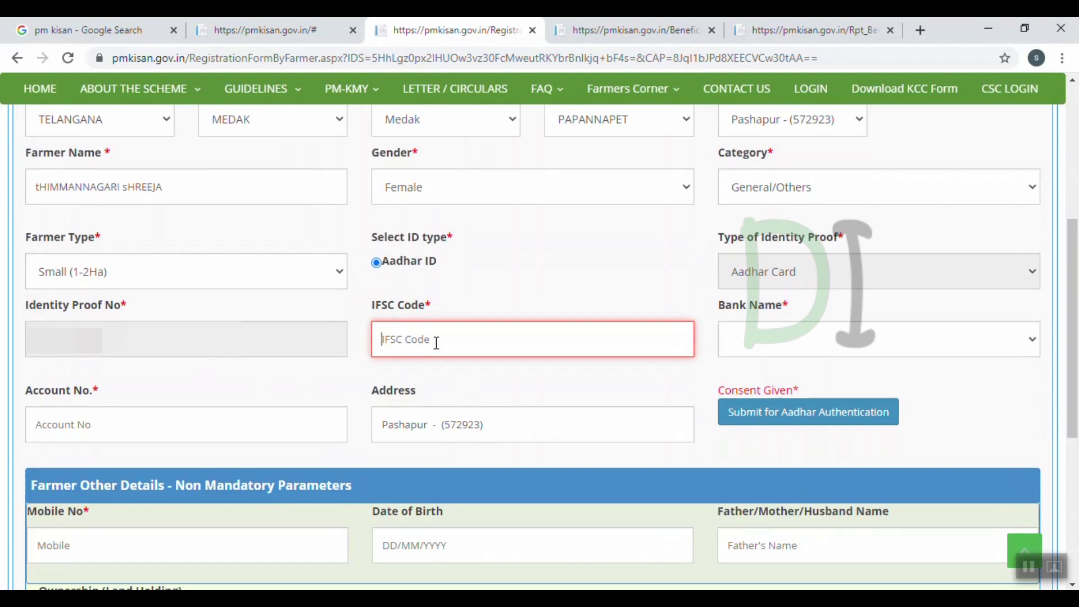
{"action": "left_click", "coordinate": [756, 341]}
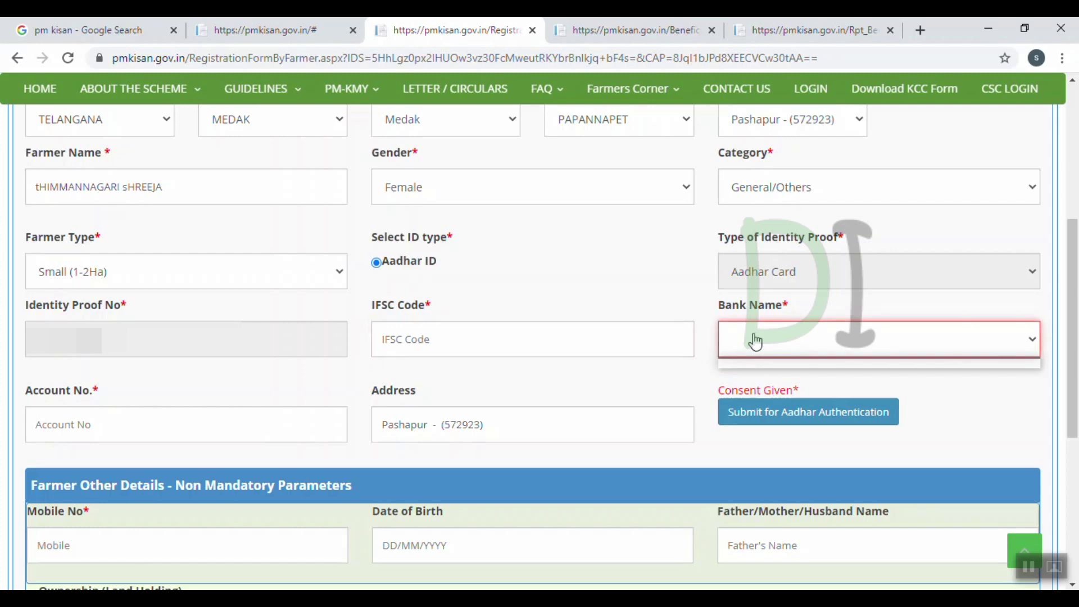
{"action": "left_click", "coordinate": [175, 425]}
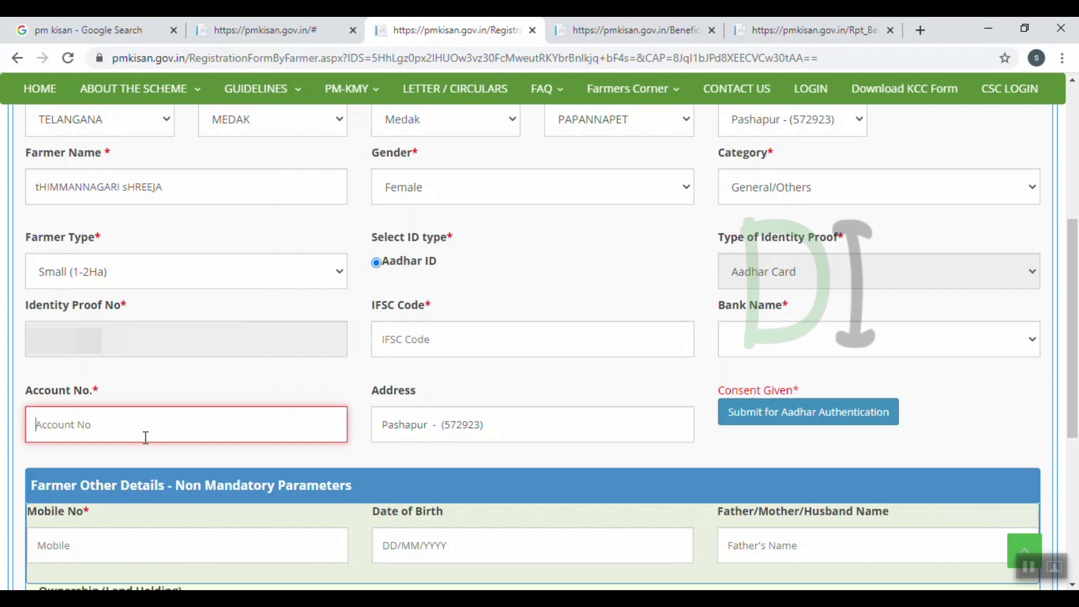
{"action": "scroll", "coordinate": [406, 468], "scroll_direction": "down", "scroll_amount": 1}
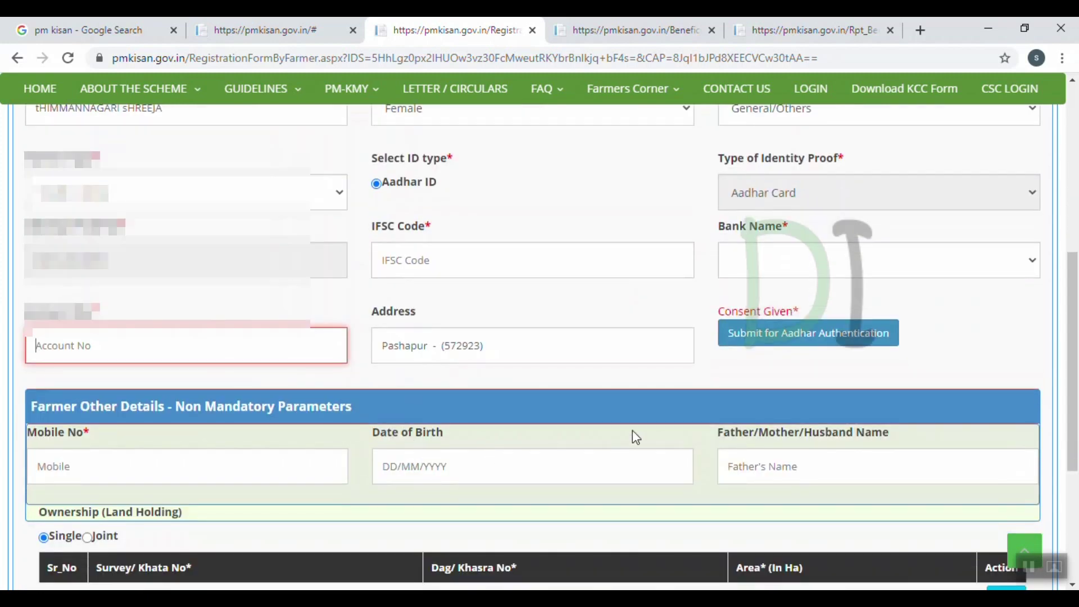
{"action": "scroll", "coordinate": [586, 396], "scroll_direction": "down", "scroll_amount": 1}
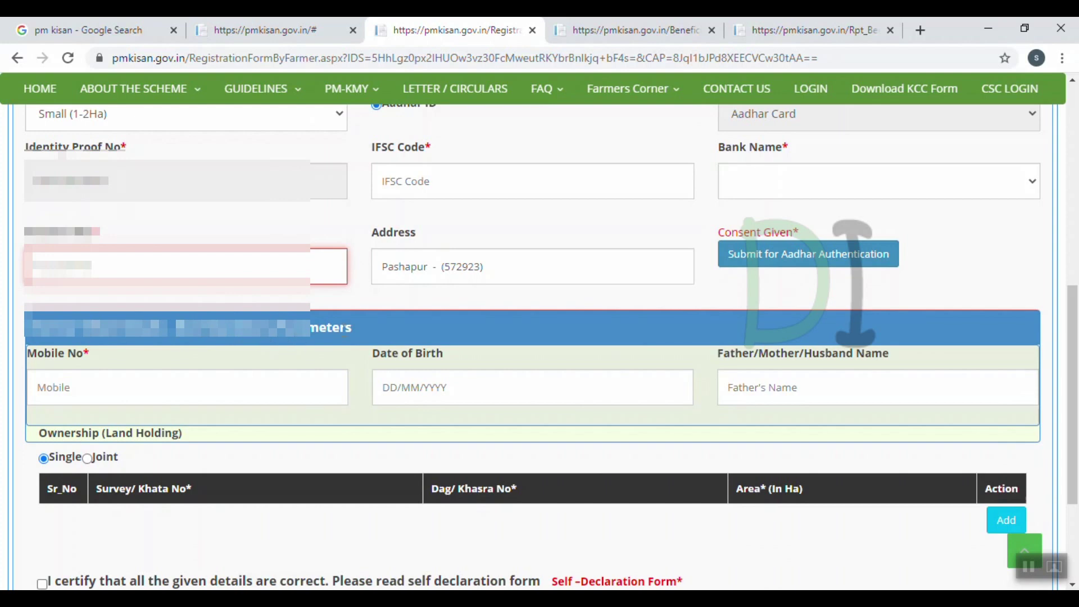
{"action": "left_click", "coordinate": [93, 387]}
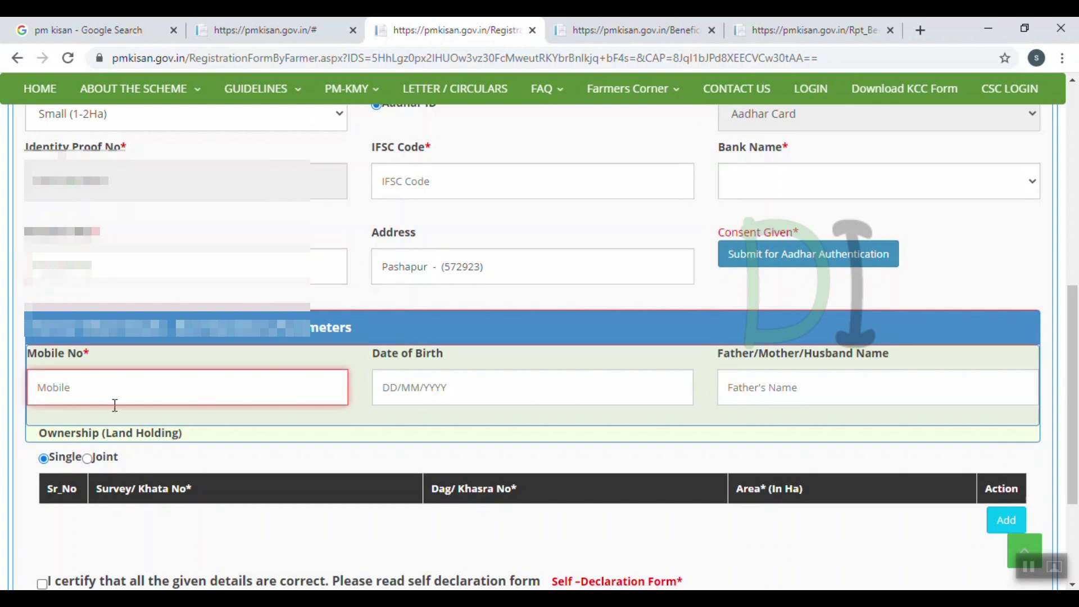
{"action": "left_click", "coordinate": [428, 387]}
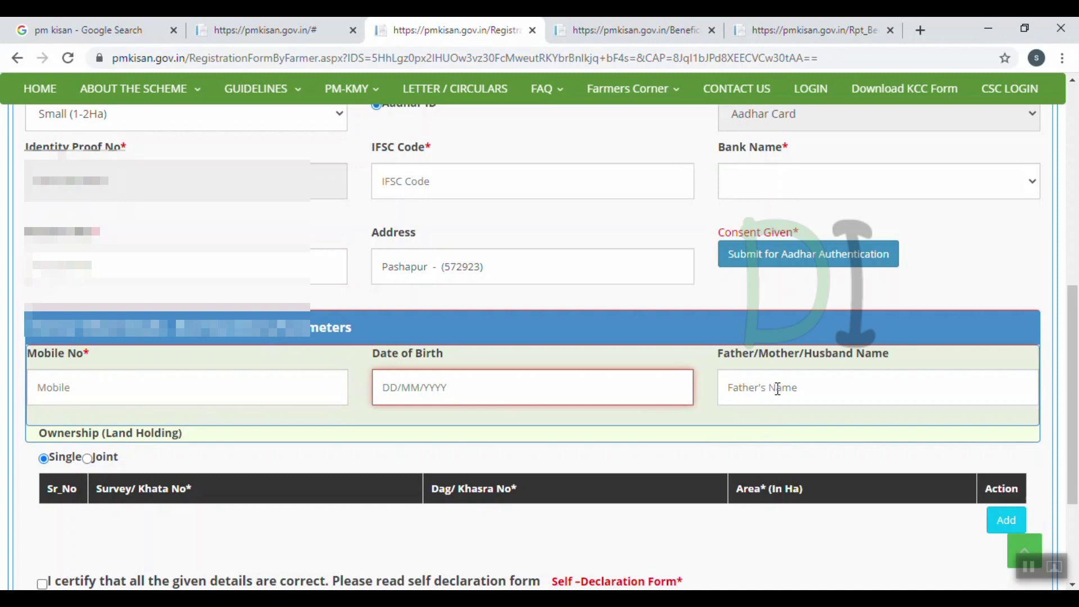
{"action": "left_click", "coordinate": [732, 387]}
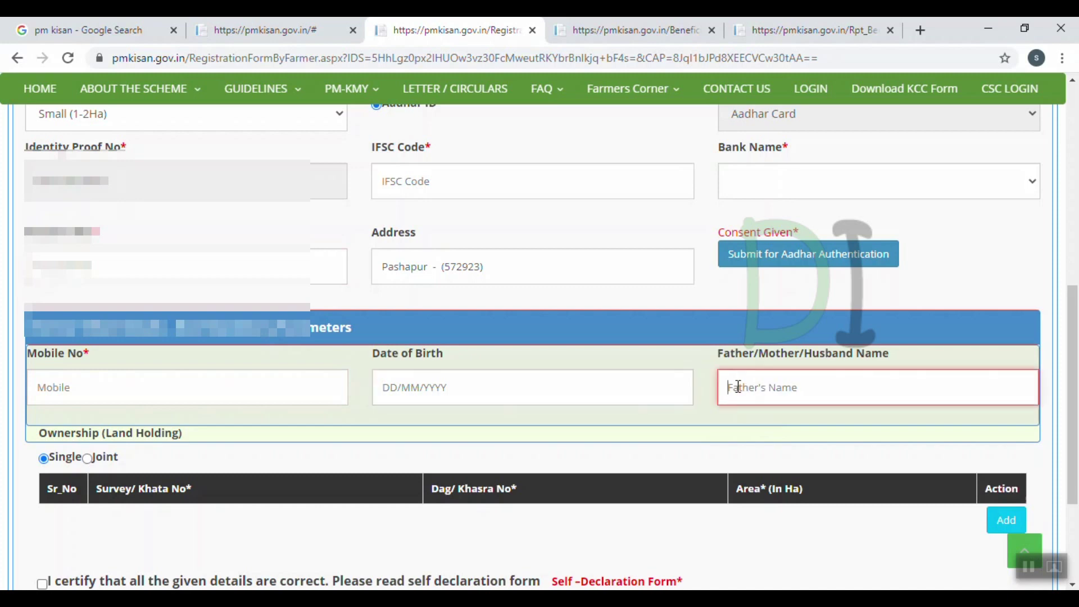
Open the entry fields for adding a land detail under Ownership (Land Holding)
{"action": "scroll", "coordinate": [263, 390], "scroll_direction": "down", "scroll_amount": 3}
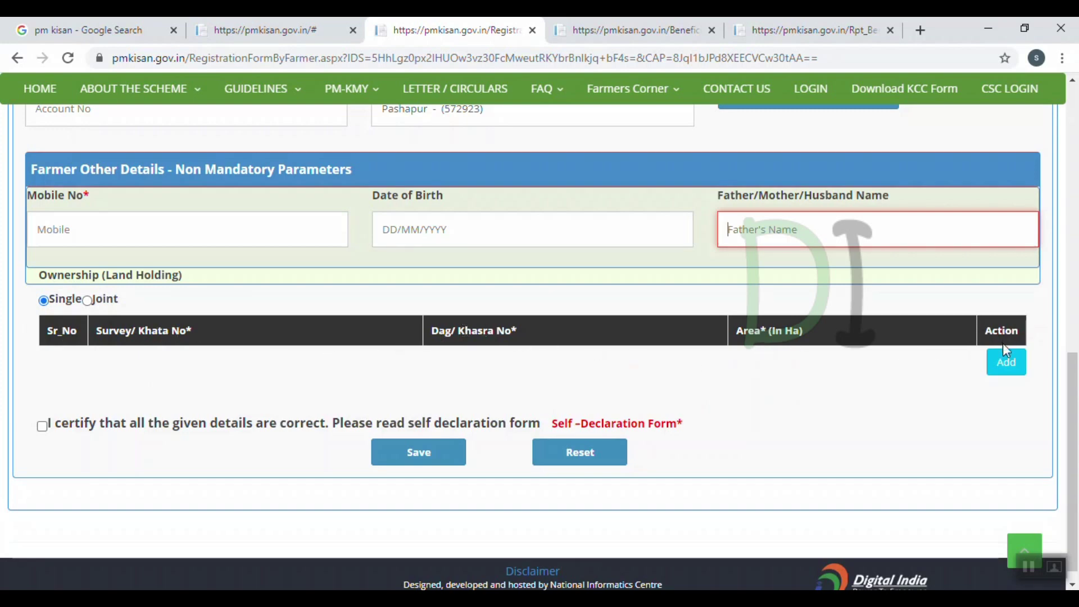
{"action": "left_click", "coordinate": [1005, 360]}
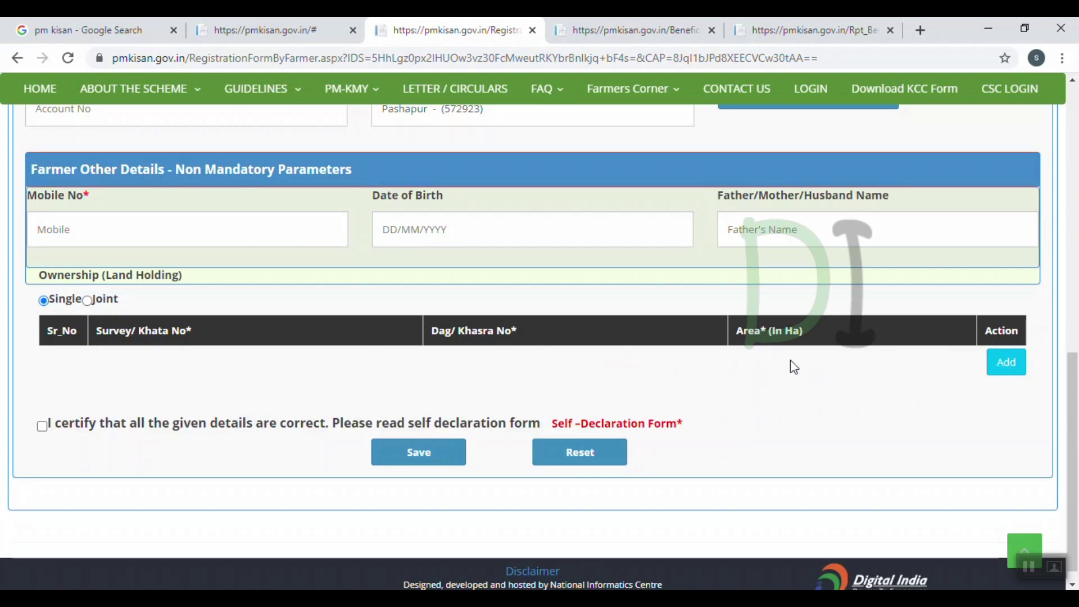
{"action": "scroll", "coordinate": [764, 361], "scroll_direction": "down", "scroll_amount": 1}
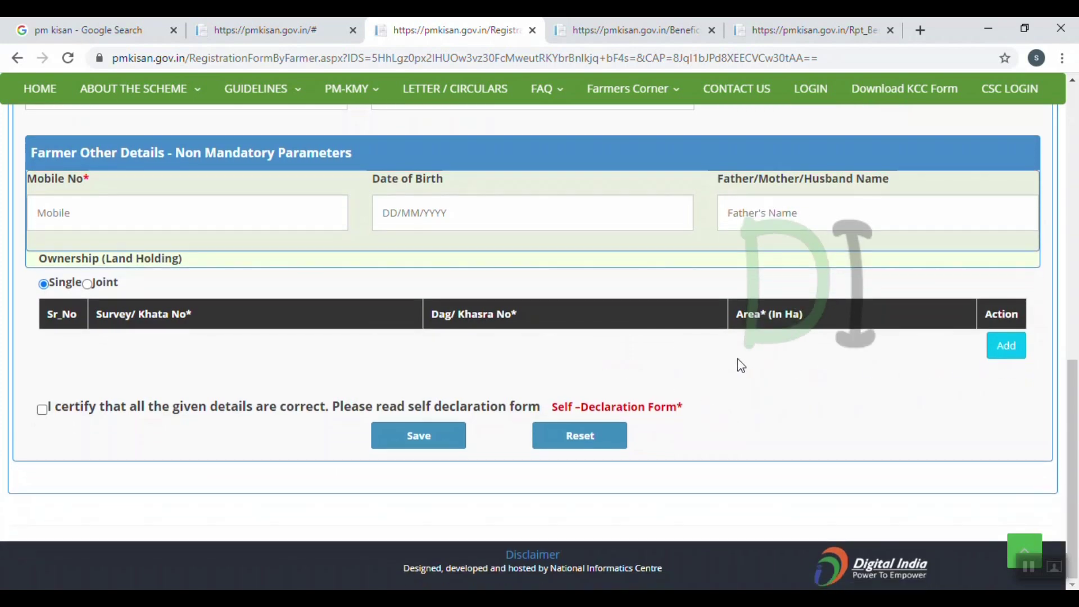
{"action": "left_click", "coordinate": [1005, 354]}
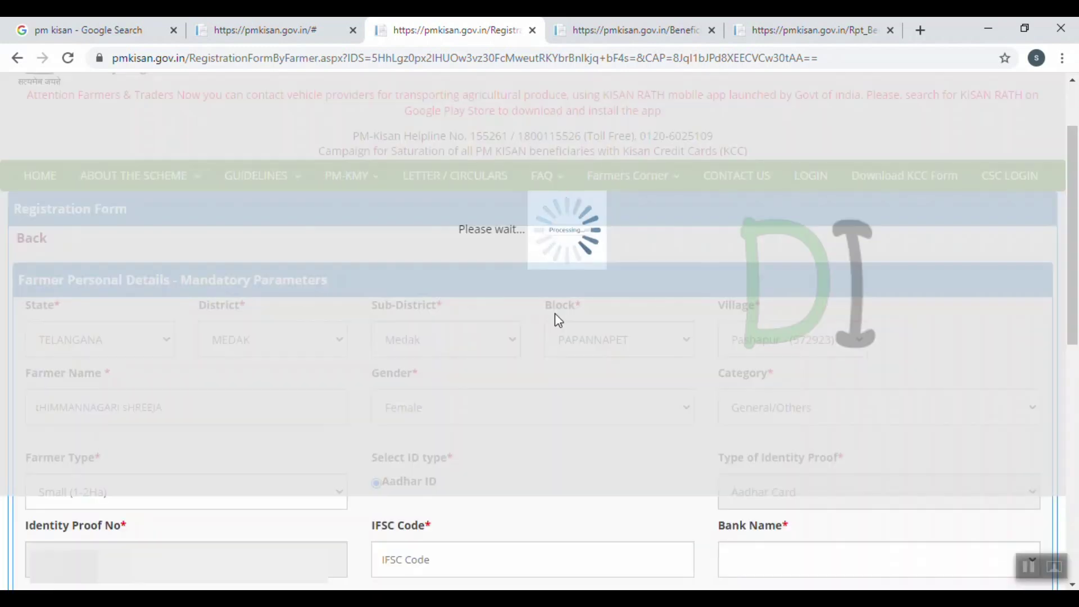
{"action": "scroll", "coordinate": [568, 366], "scroll_direction": "down", "scroll_amount": 1}
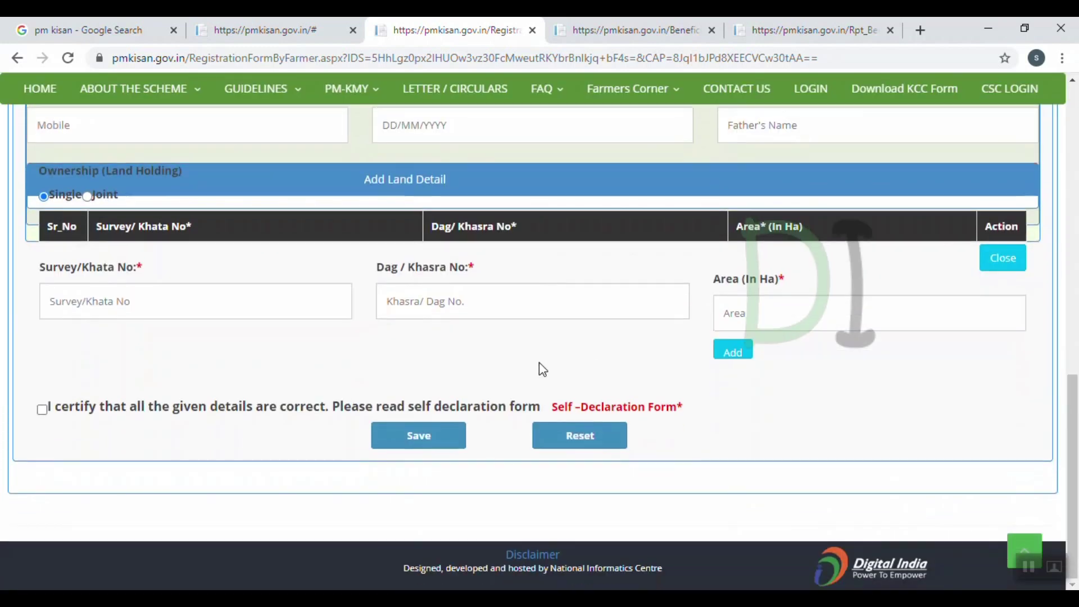
Look over the Survey/Khata No, Dag/Khasra No and Area (In Ha) fields of the new land detail
{"action": "left_click", "coordinate": [118, 302]}
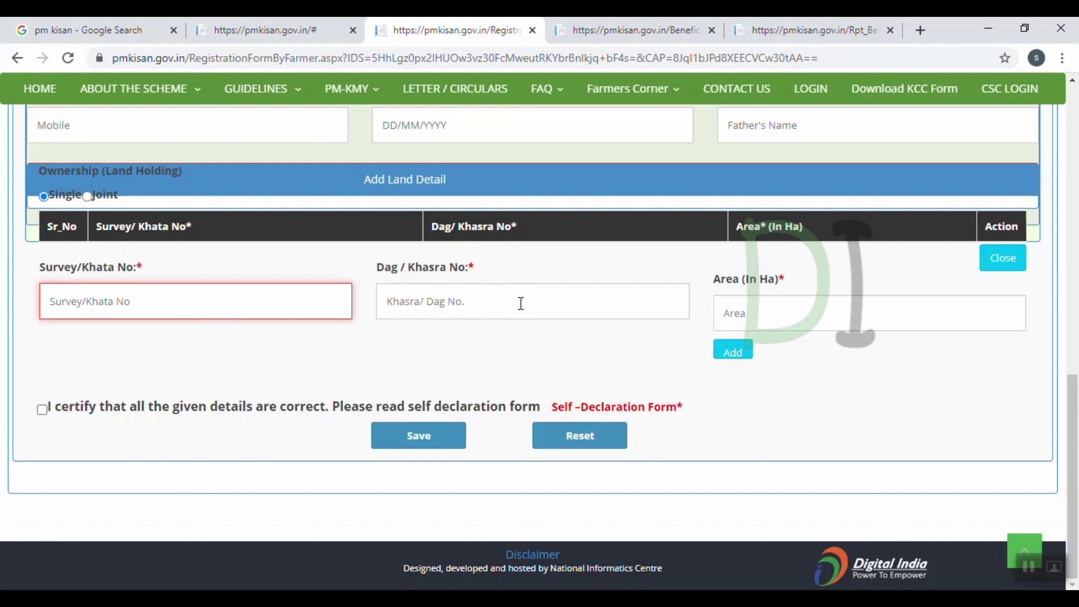
{"action": "left_click", "coordinate": [418, 304]}
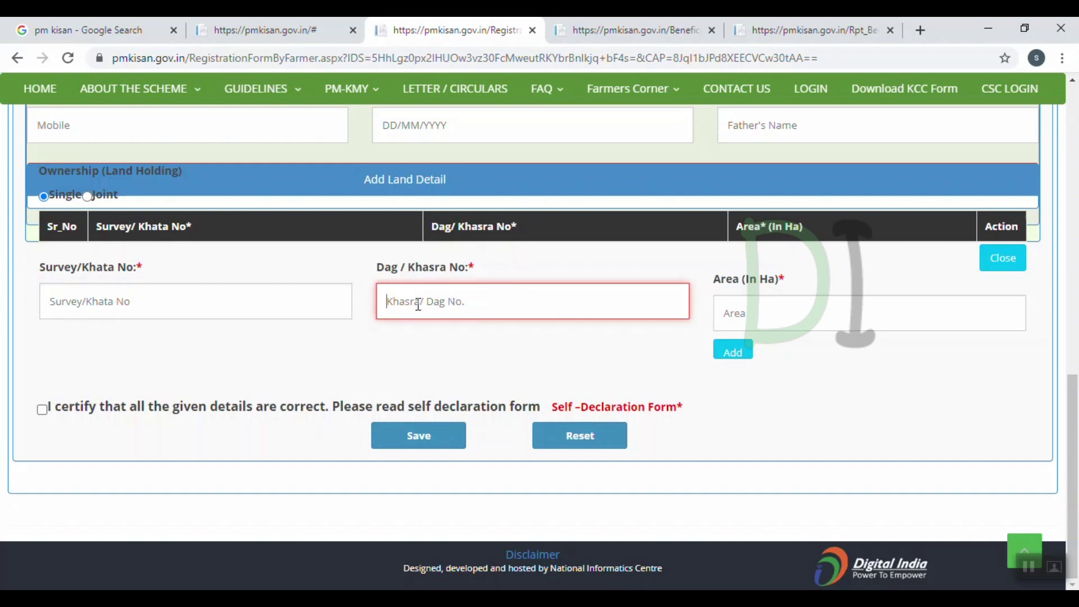
{"action": "left_click", "coordinate": [753, 306]}
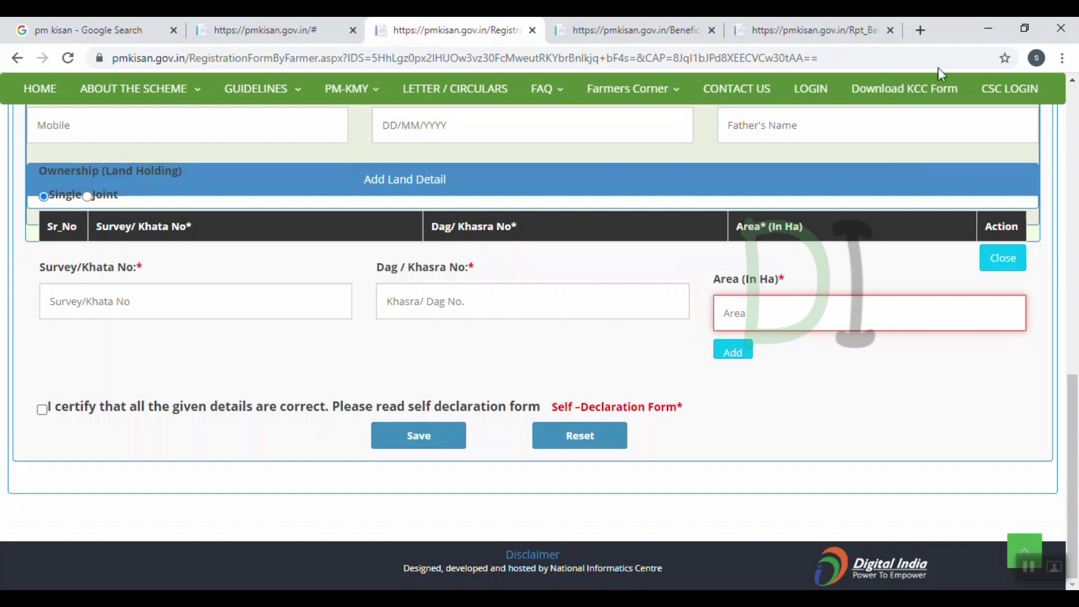
Search Google in a new tab for "acre to hectare" and convert 5 acres to hectares
{"action": "left_click", "coordinate": [921, 30]}
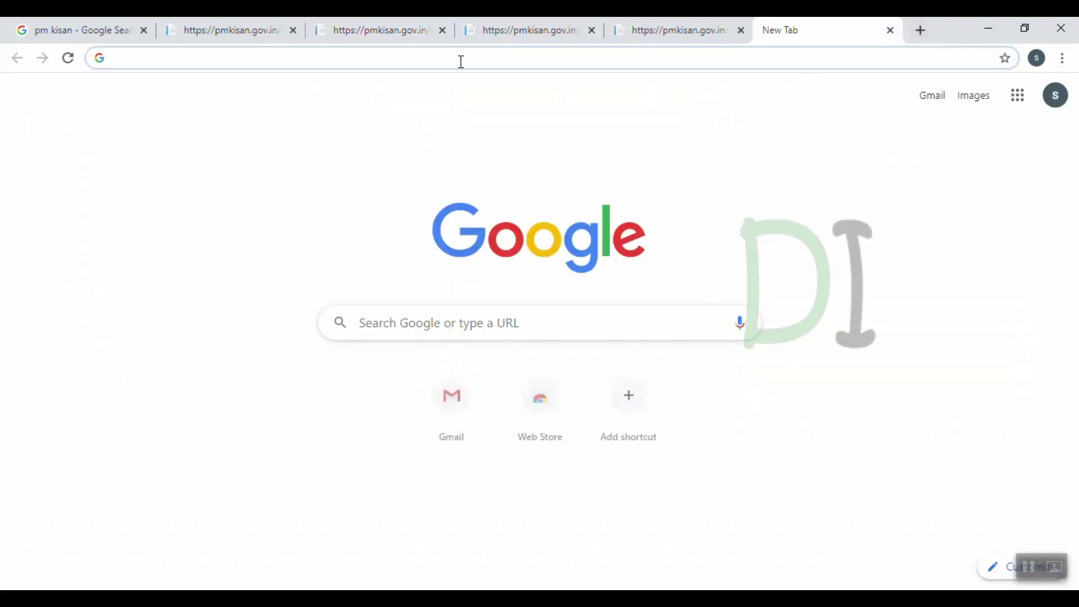
{"action": "type", "text": "ACRE"}
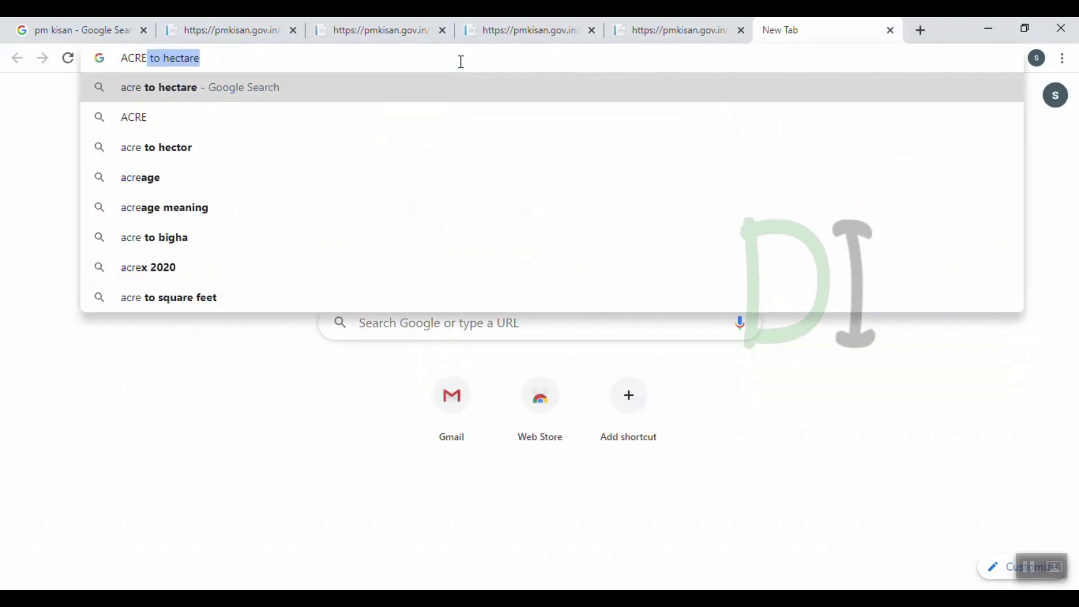
{"action": "key", "text": "Return"}
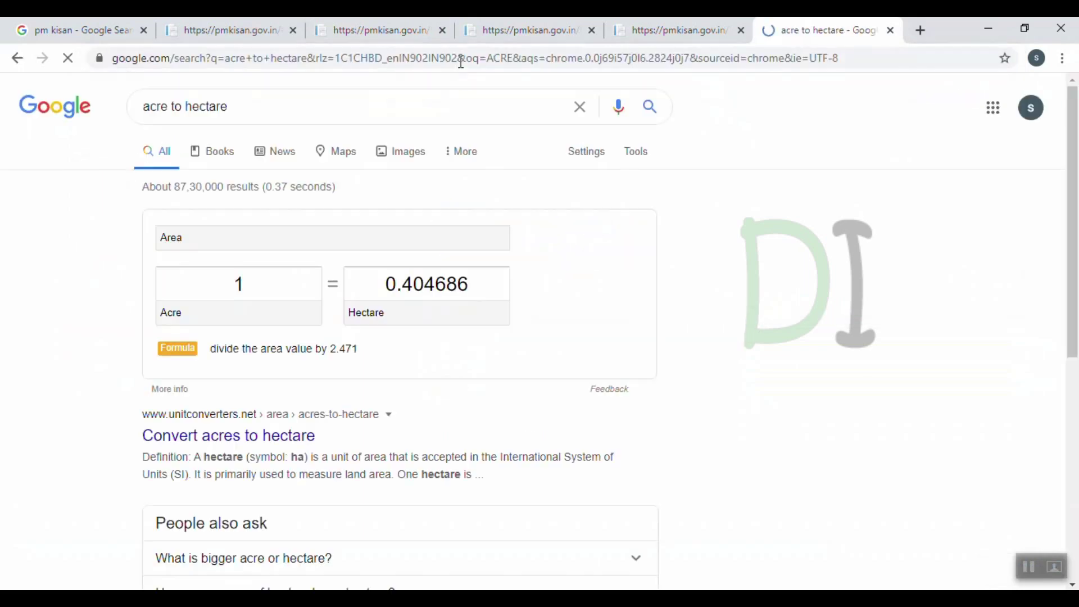
{"action": "double_click", "coordinate": [253, 286]}
{"action": "type", "text": "5"}
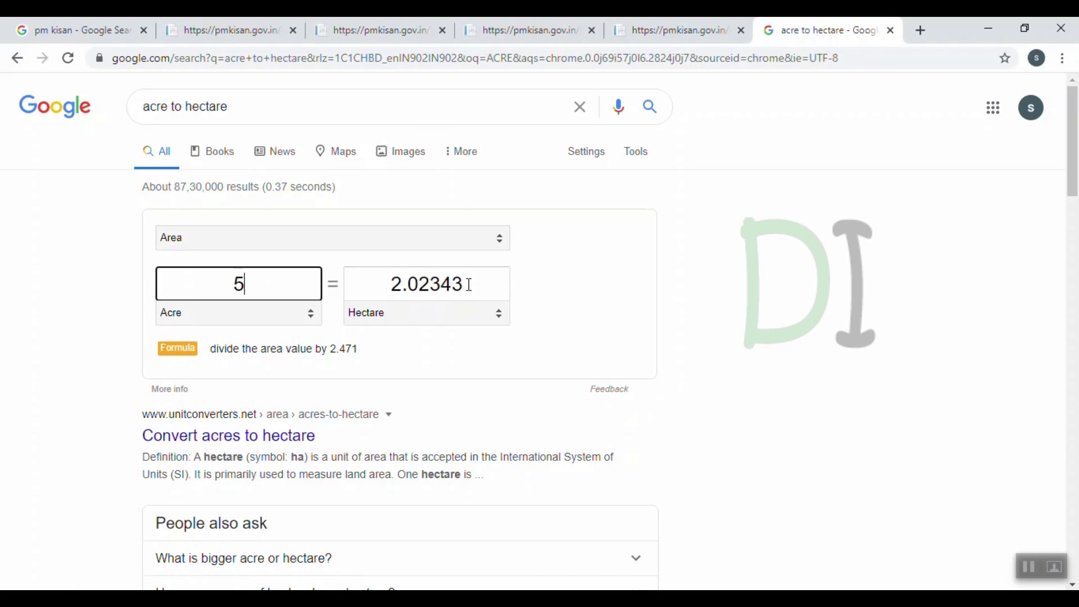
{"action": "left_click_drag", "start_coordinate": [469, 285], "coordinate": [388, 286]}
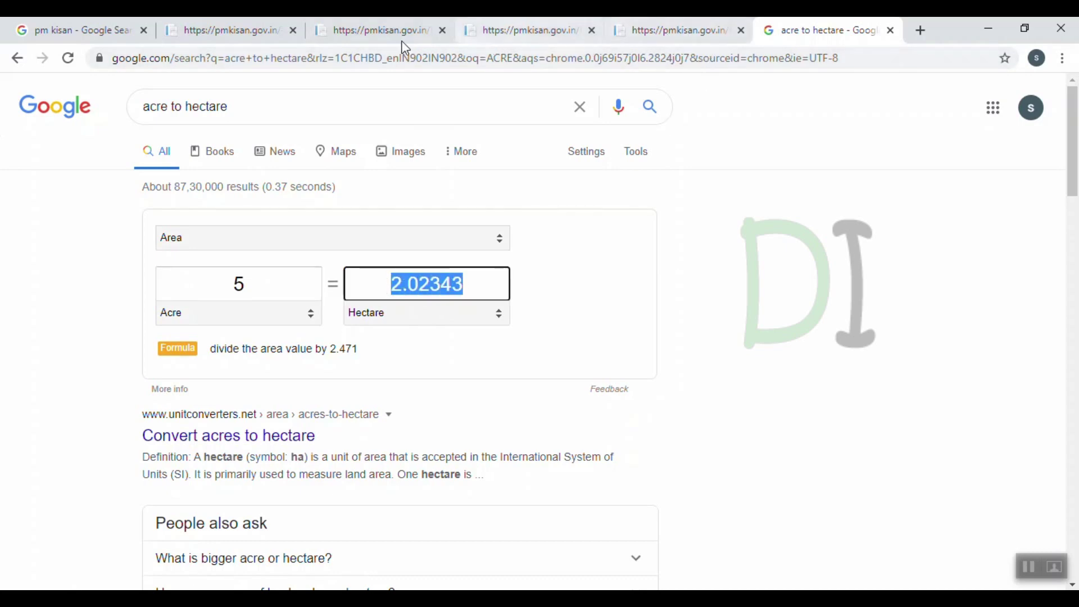
Return to the registration form and try to add the land detail with its fields left empty
{"action": "left_click", "coordinate": [371, 35]}
{"action": "left_click", "coordinate": [756, 320]}
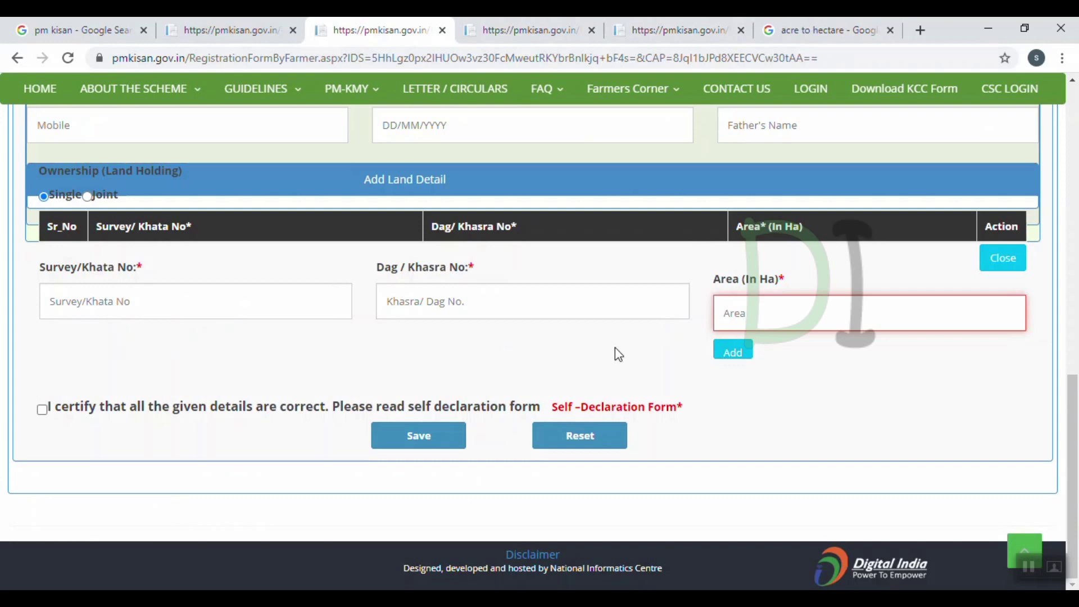
{"action": "left_click", "coordinate": [735, 353]}
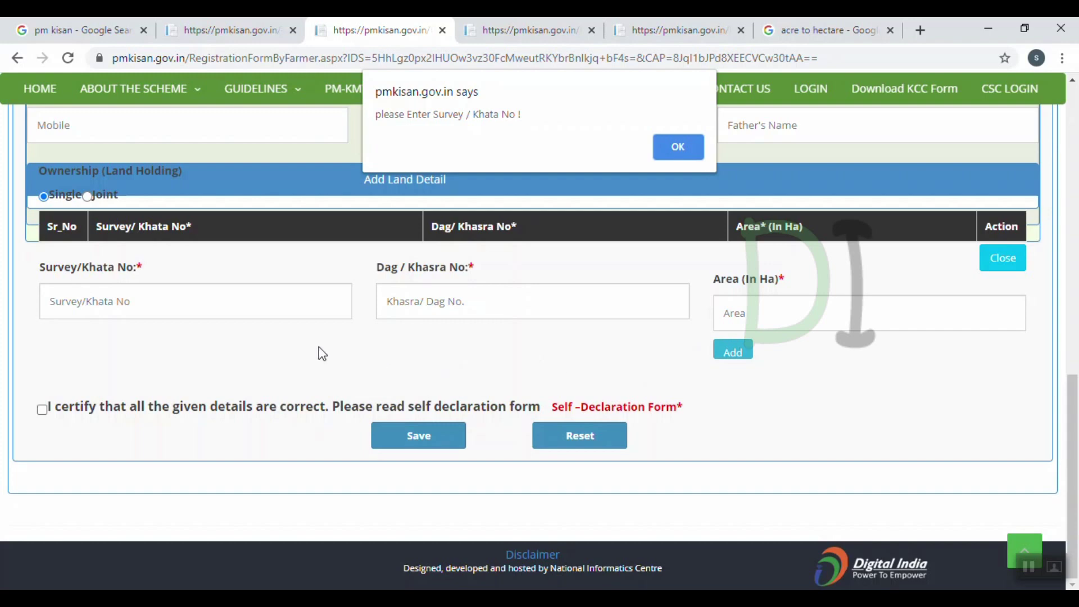
{"action": "left_click", "coordinate": [680, 151]}
Review the registration form from the land details and self-declaration back to the mandatory personal details
{"action": "scroll", "coordinate": [426, 281], "scroll_direction": "up", "scroll_amount": 4}
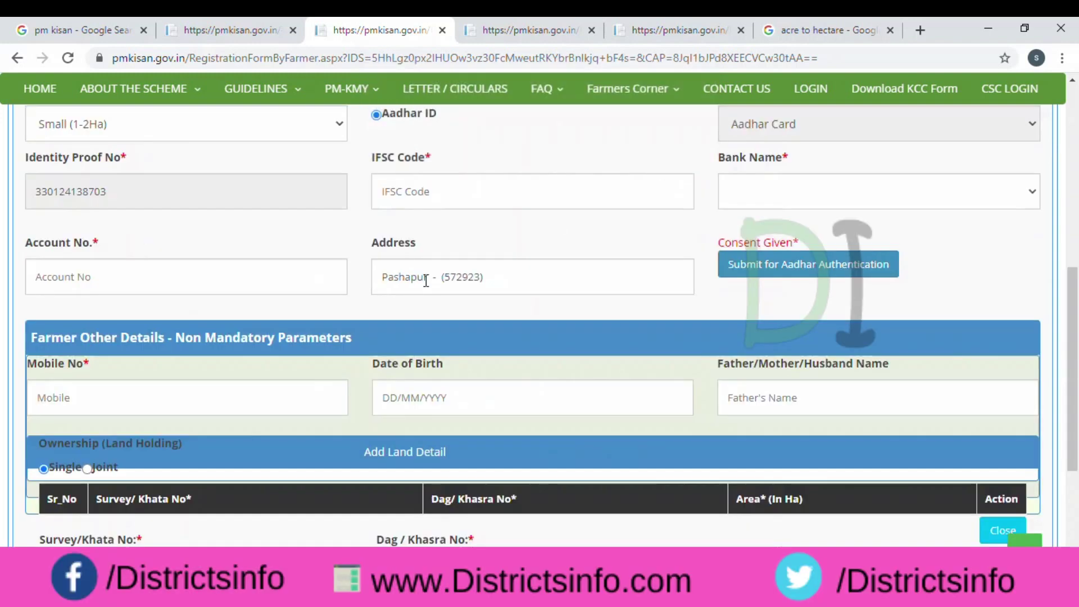
{"action": "scroll", "coordinate": [283, 373], "scroll_direction": "down", "scroll_amount": 5}
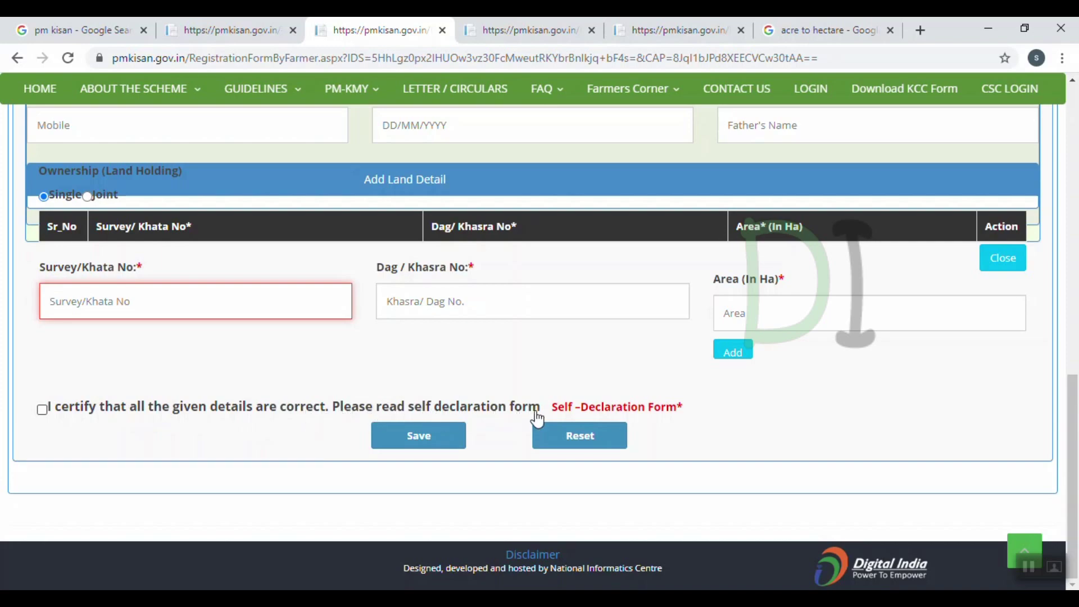
{"action": "scroll", "coordinate": [503, 430], "scroll_direction": "up", "scroll_amount": 15}
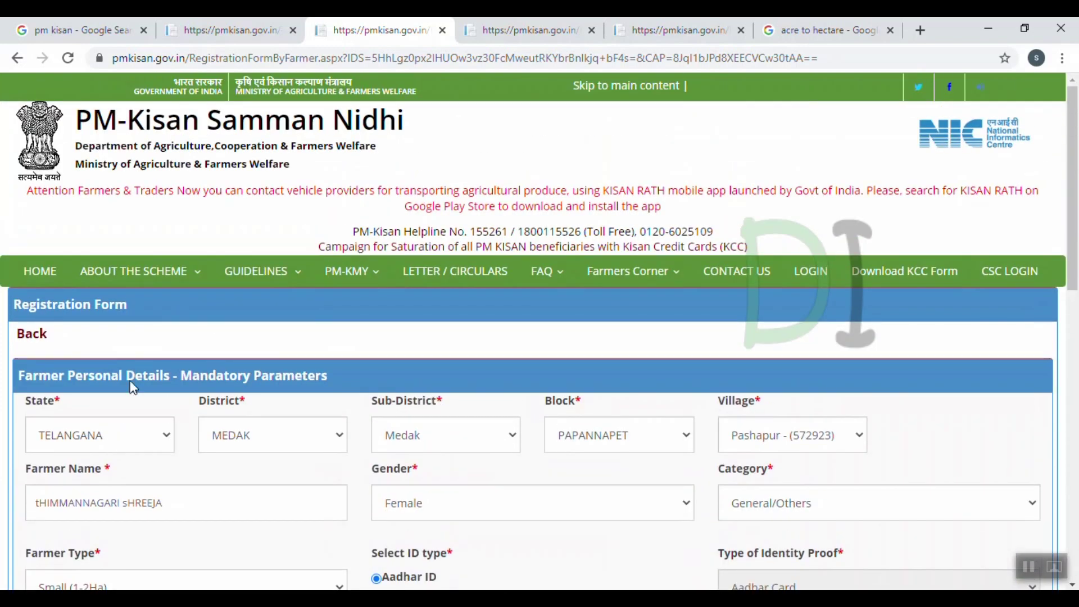
Examine the registration form from the bank and contact details down to the land details and self-declaration
{"action": "scroll", "coordinate": [416, 388], "scroll_direction": "down", "scroll_amount": 7}
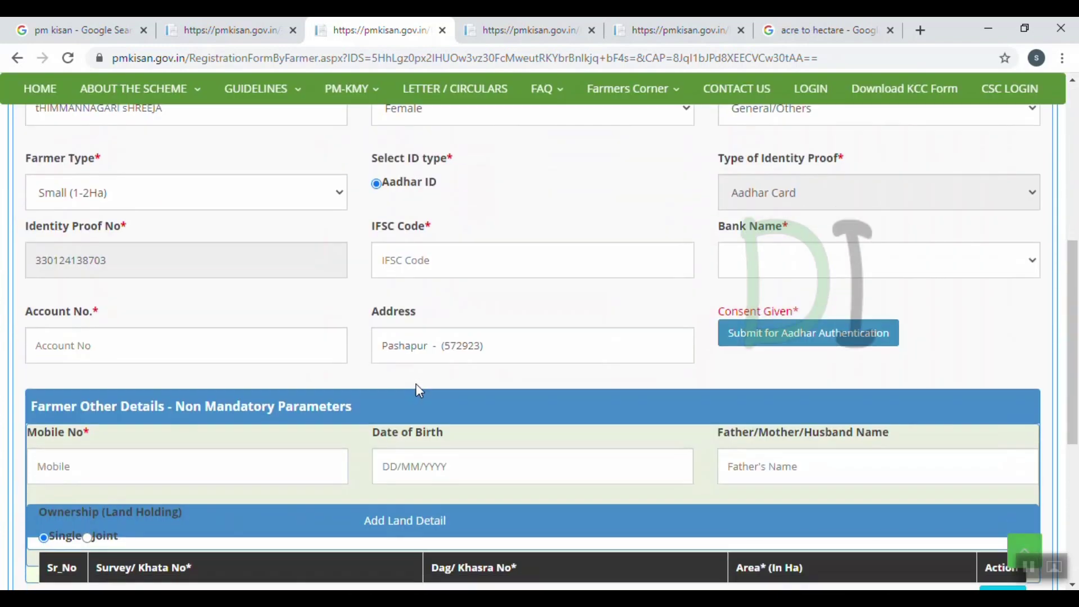
{"action": "scroll", "coordinate": [419, 389], "scroll_direction": "down", "scroll_amount": 6}
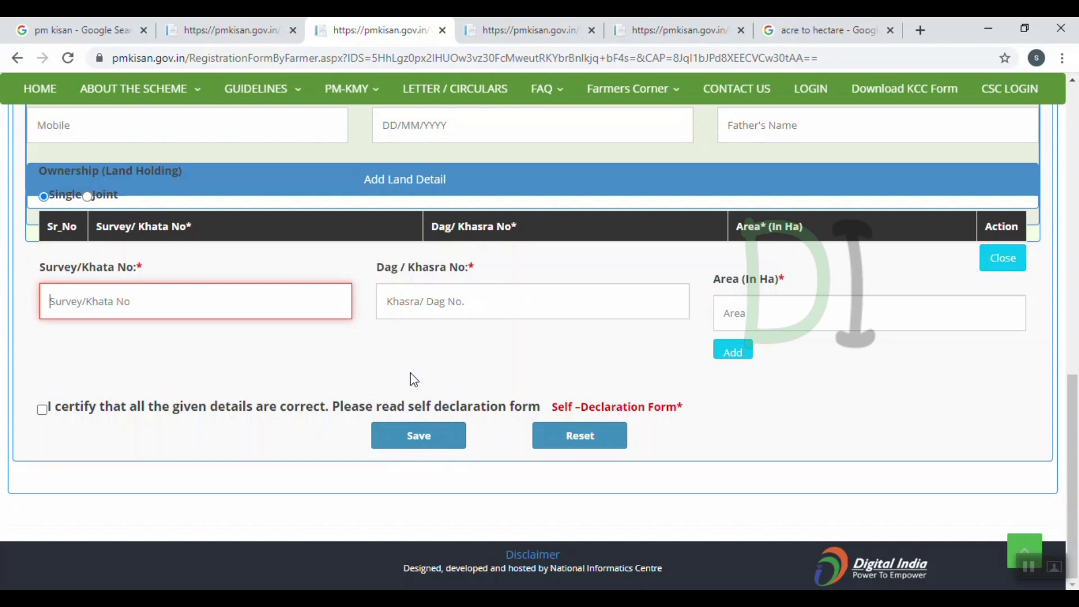
Return to the PM-Kisan home page and open the Status of Self Registered/CSC Farmer page
{"action": "left_click", "coordinate": [240, 30]}
{"action": "left_click", "coordinate": [590, 272]}
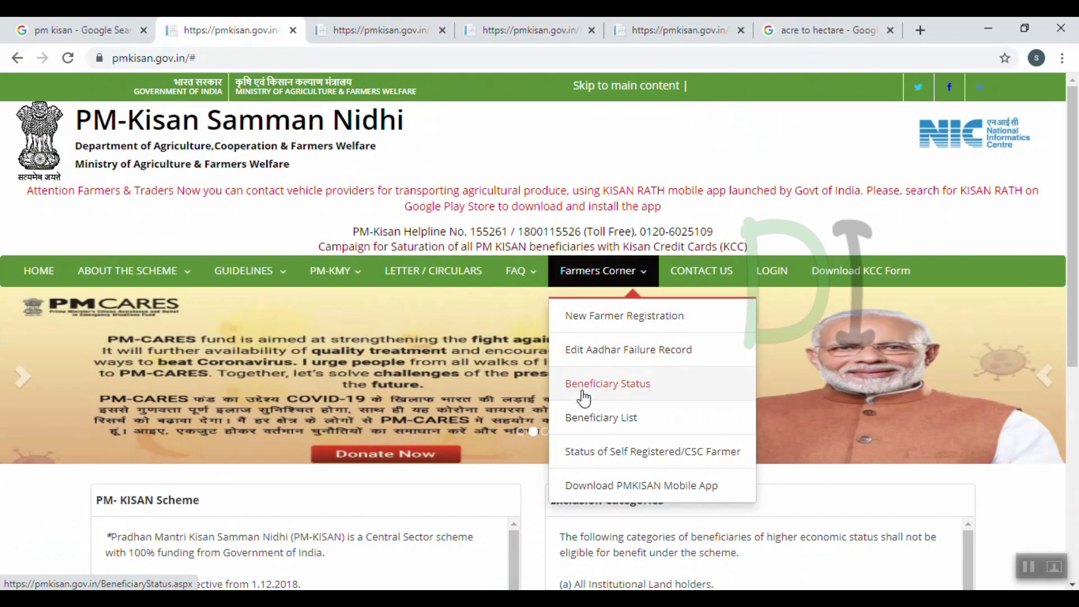
{"action": "left_click", "coordinate": [587, 459]}
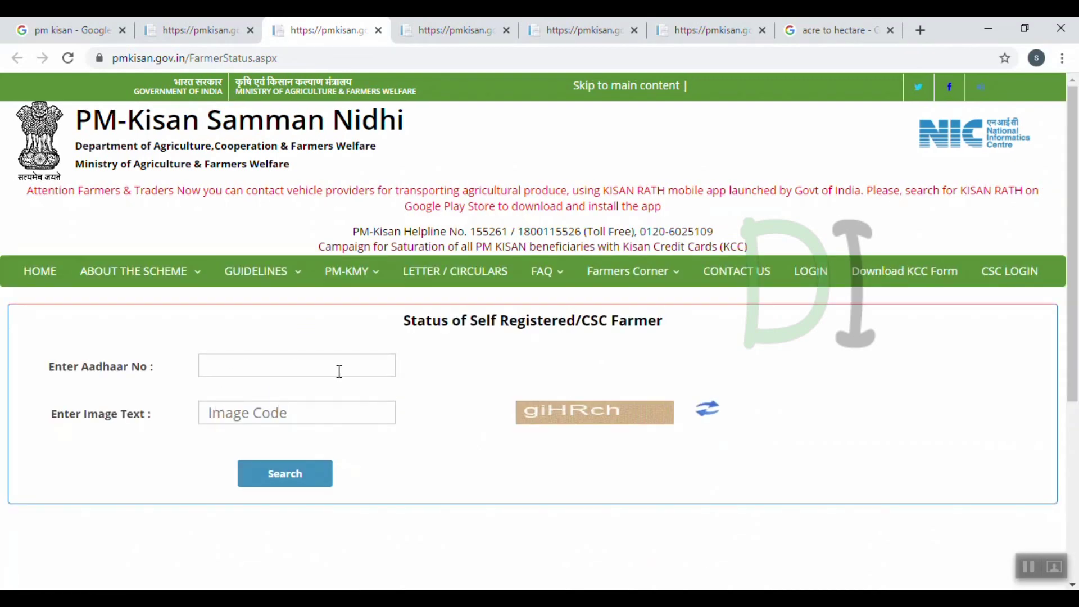
Look over the Aadhaar No and Image Text fields of the farmer status search, leaving them empty
{"action": "left_click", "coordinate": [213, 367]}
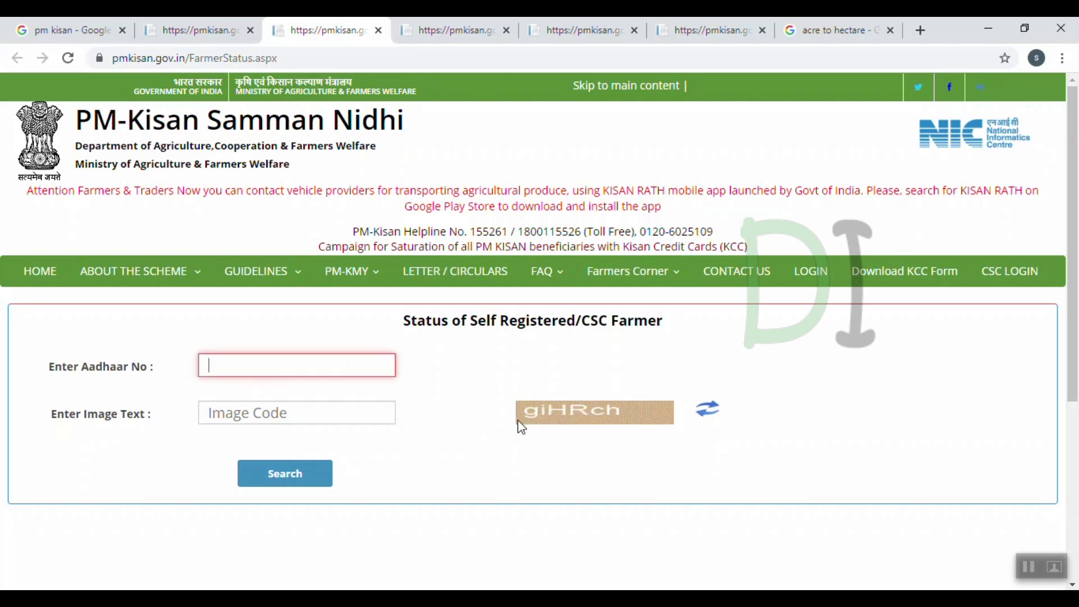
{"action": "left_click", "coordinate": [333, 414]}
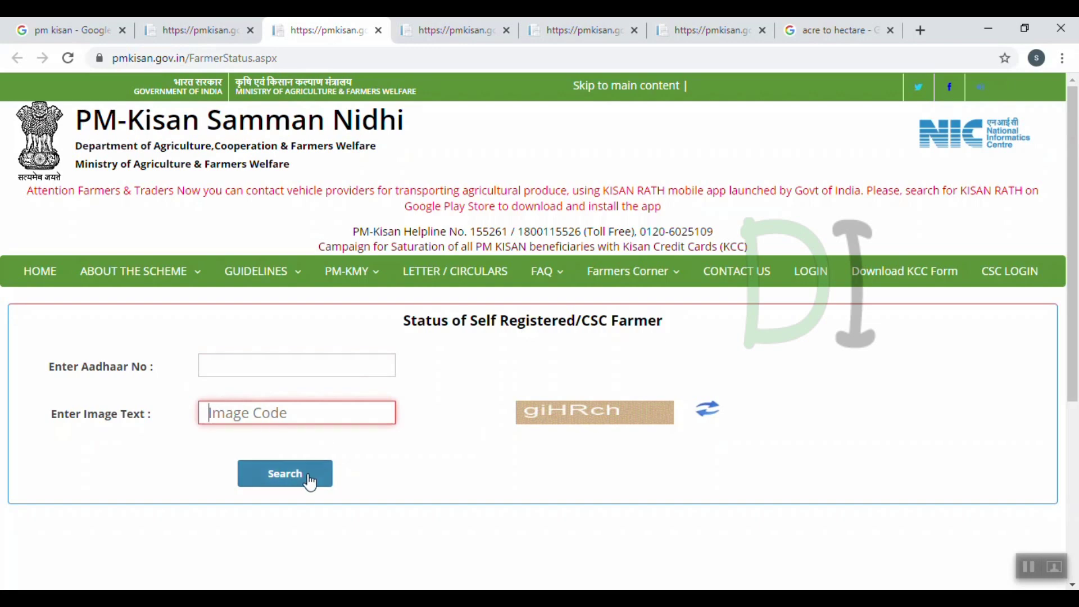
{"action": "scroll", "coordinate": [169, 436], "scroll_direction": "down", "scroll_amount": 5}
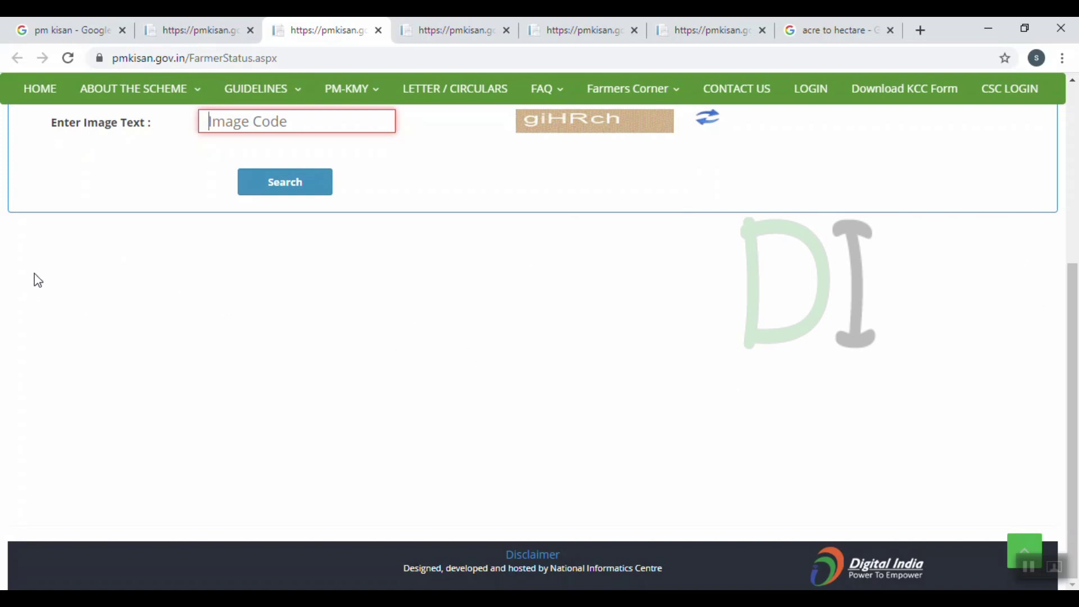
Go back to the PM-Kisan home page from the farmer status search
{"action": "left_click", "coordinate": [191, 31]}
{"action": "mouse_move", "coordinate": [165, 267]}
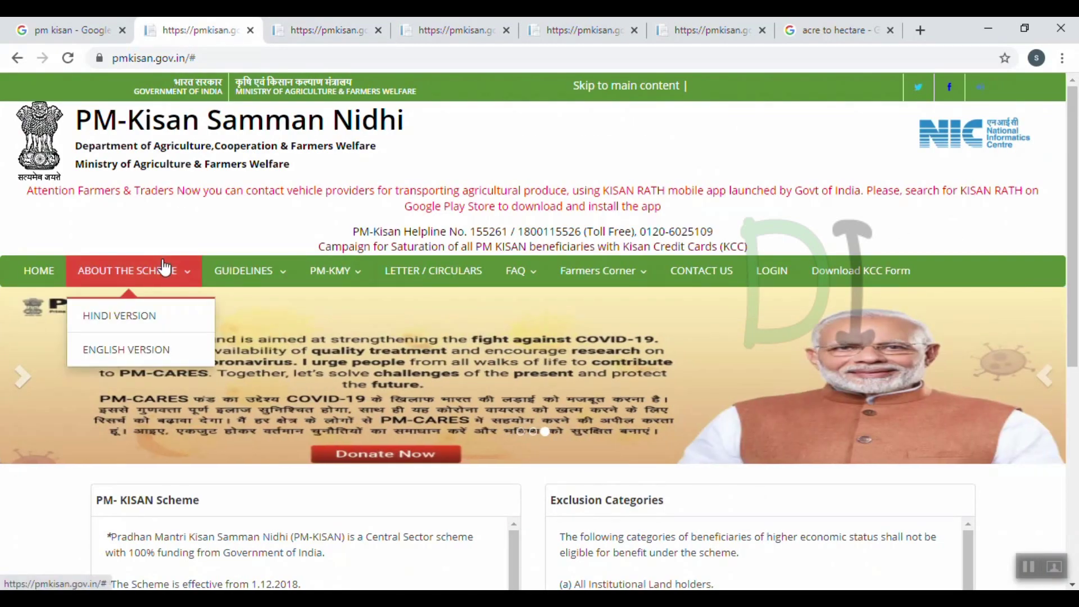